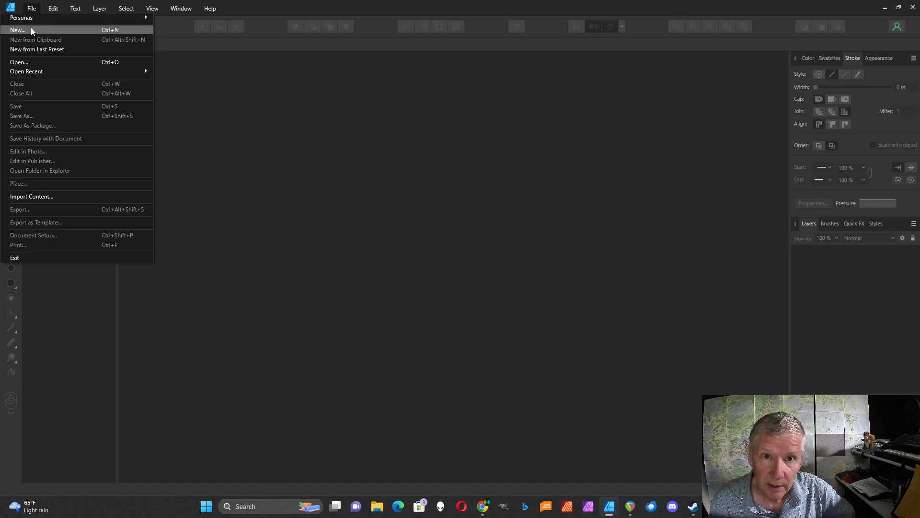
# - Create a new portrait Letter document, 8.5 × 11 in at 300 DPI, with margins included
pyautogui.click(31, 28)
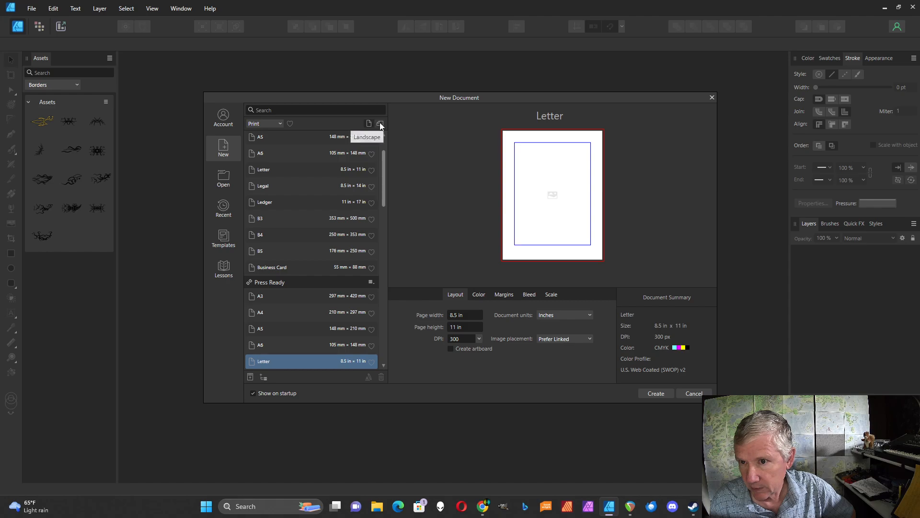
pyautogui.click(504, 293)
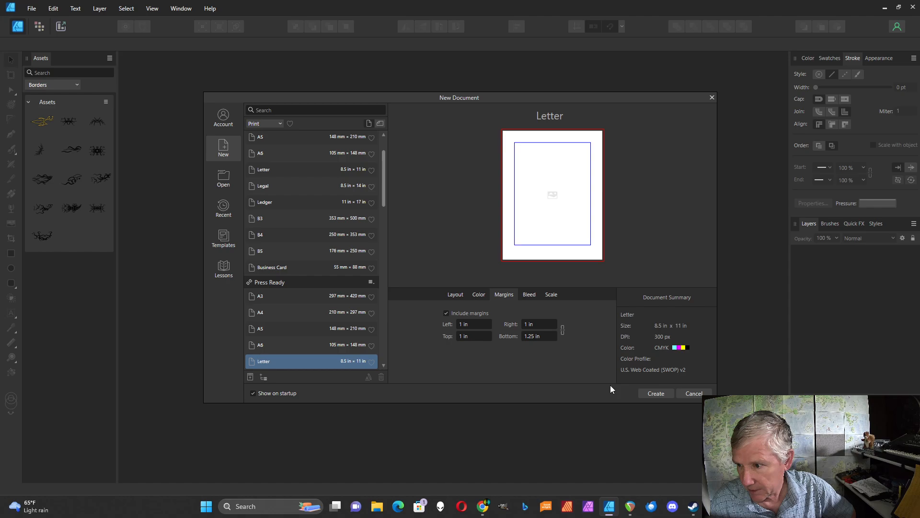
pyautogui.click(661, 394)
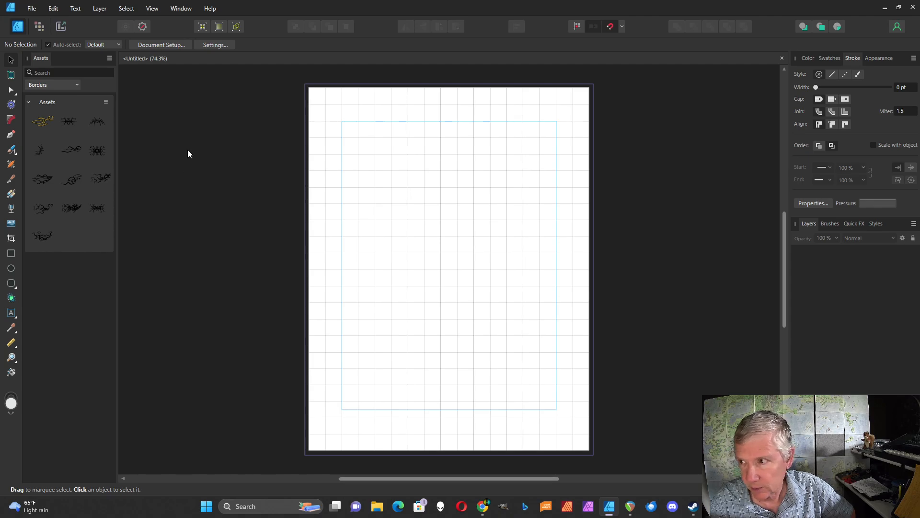
# - Configure the document grid in Basic mode with 1 in spacing and 5 divisions
pyautogui.click(152, 10)
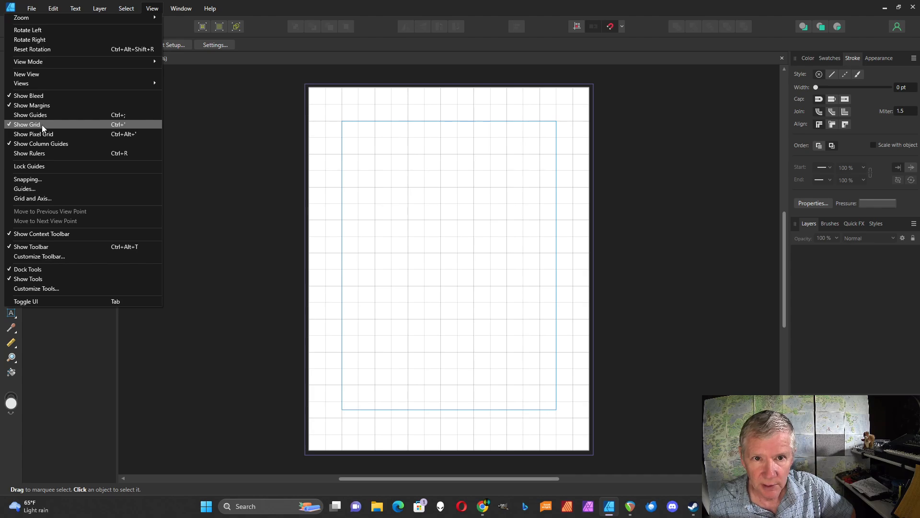
pyautogui.click(47, 198)
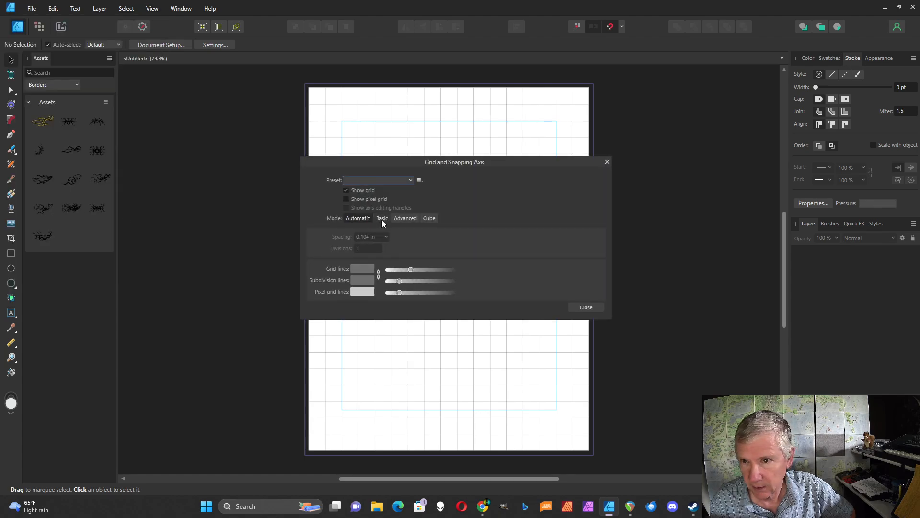
pyautogui.click(383, 219)
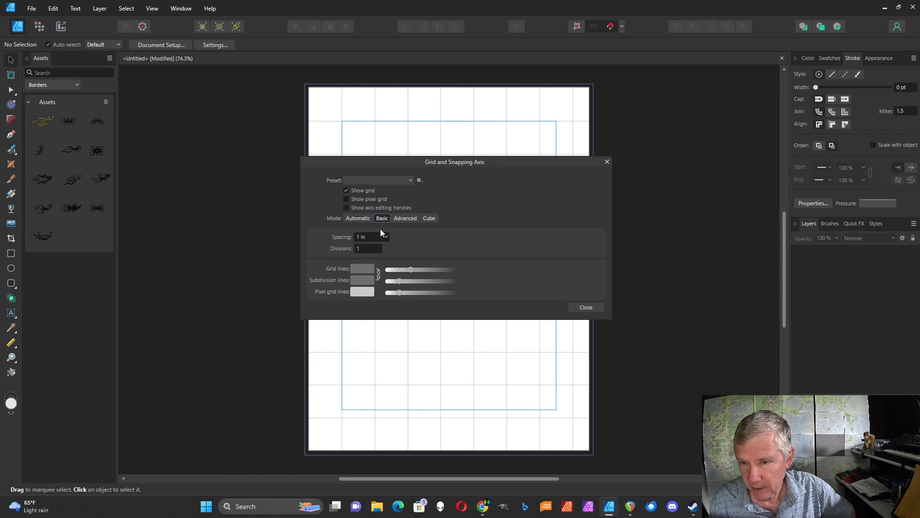
pyautogui.click(363, 248)
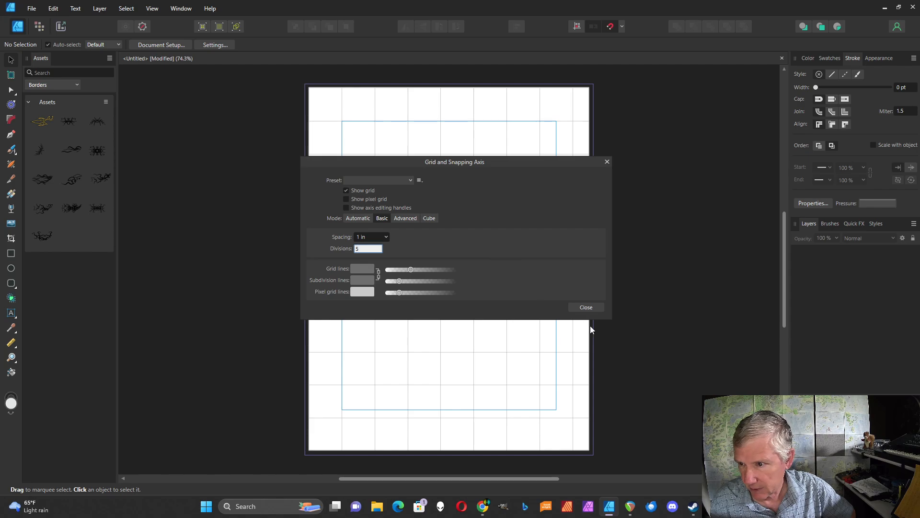
pyautogui.write('5')
pyautogui.click(585, 309)
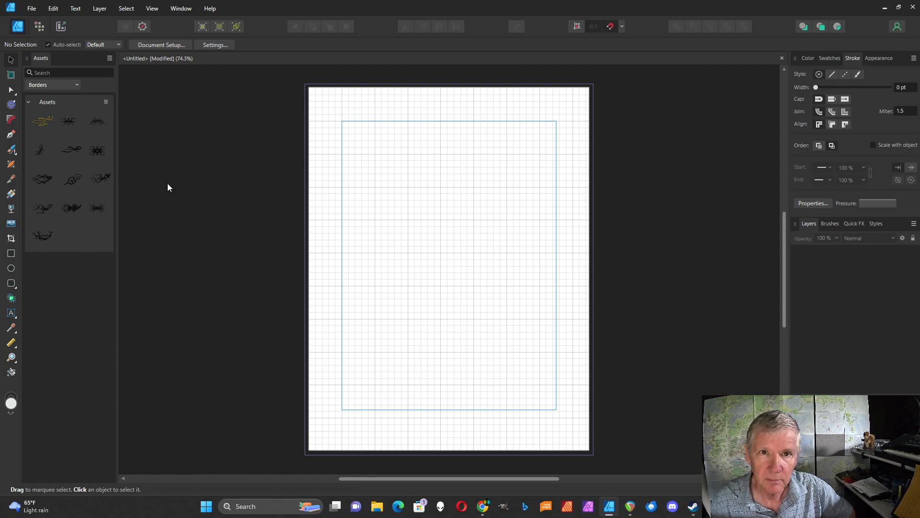
# - Draw a horizontal line seven grid squares long in the upper-left part of the page with the Pen tool
pyautogui.click(11, 135)
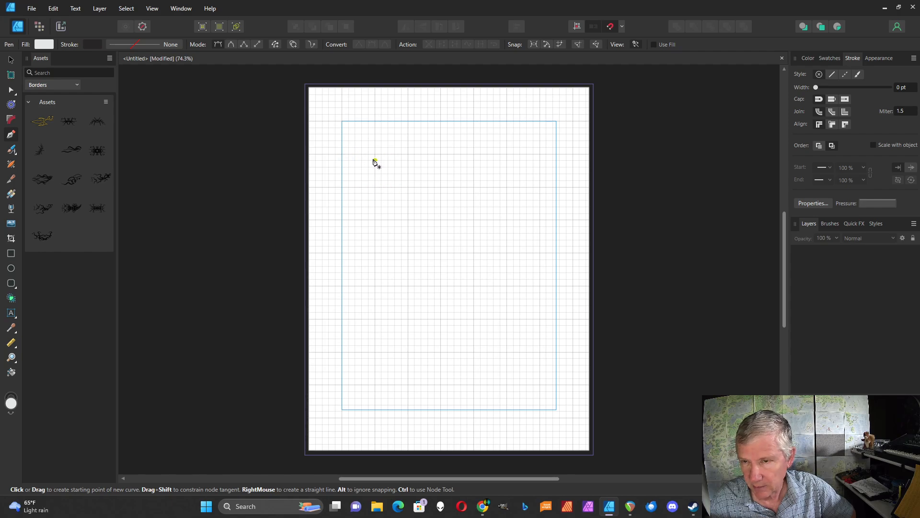
pyautogui.click(409, 187)
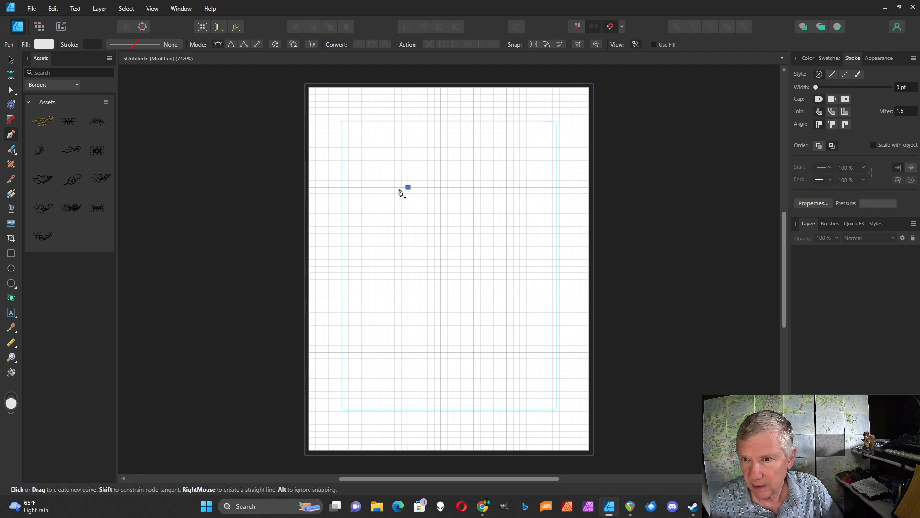
pyautogui.click(361, 187)
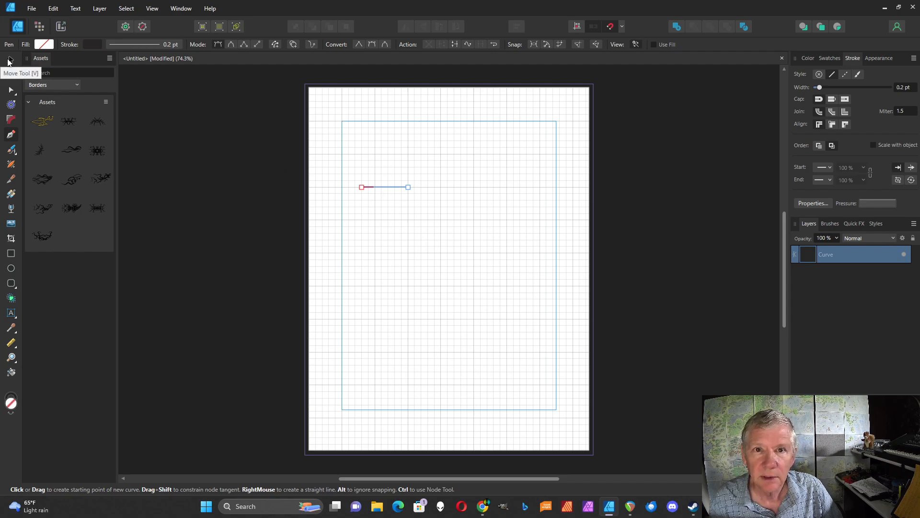
# - Duplicate the horizontal line and place the copy one grid square above the original
pyautogui.click(10, 60)
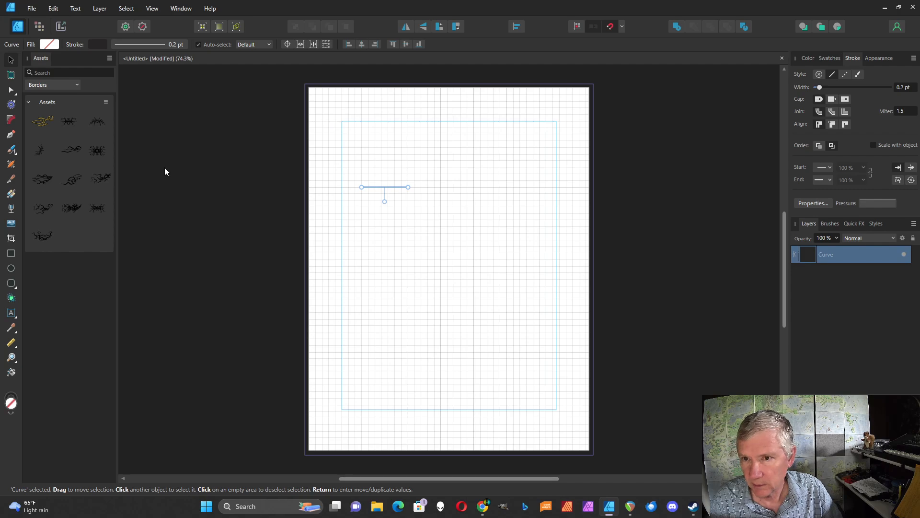
pyautogui.click(53, 9)
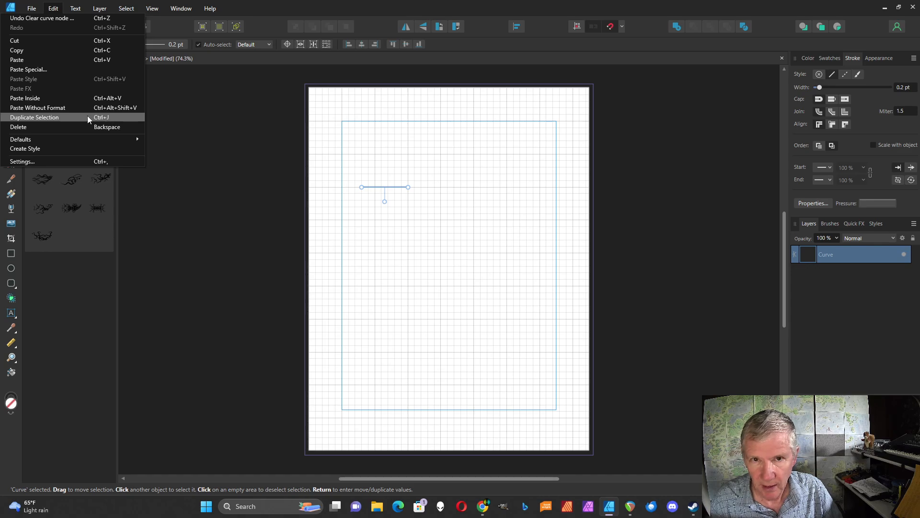
pyautogui.click(45, 116)
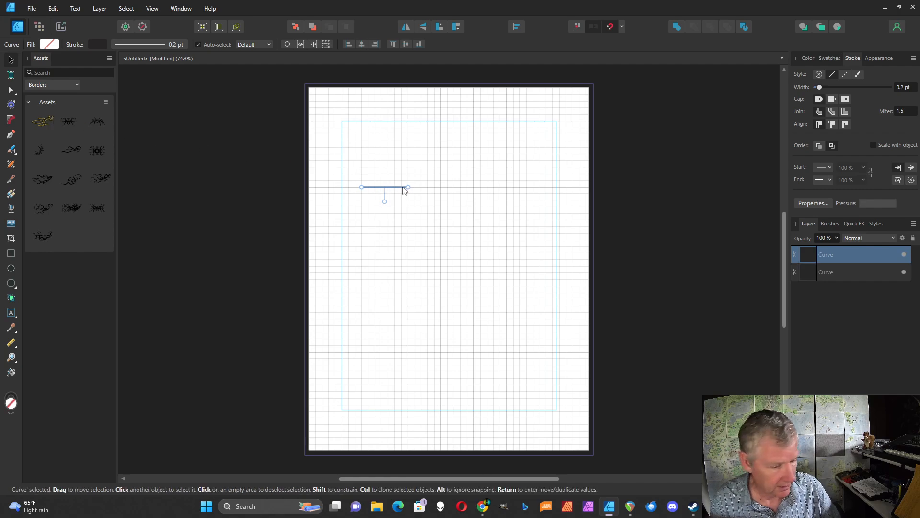
pyautogui.scroll(1, 404, 190)
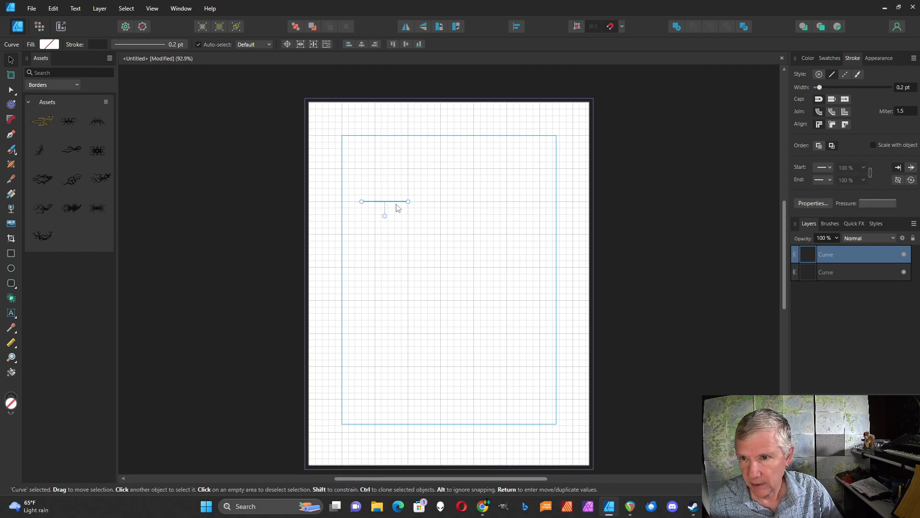
pyautogui.scroll(5, 398, 206)
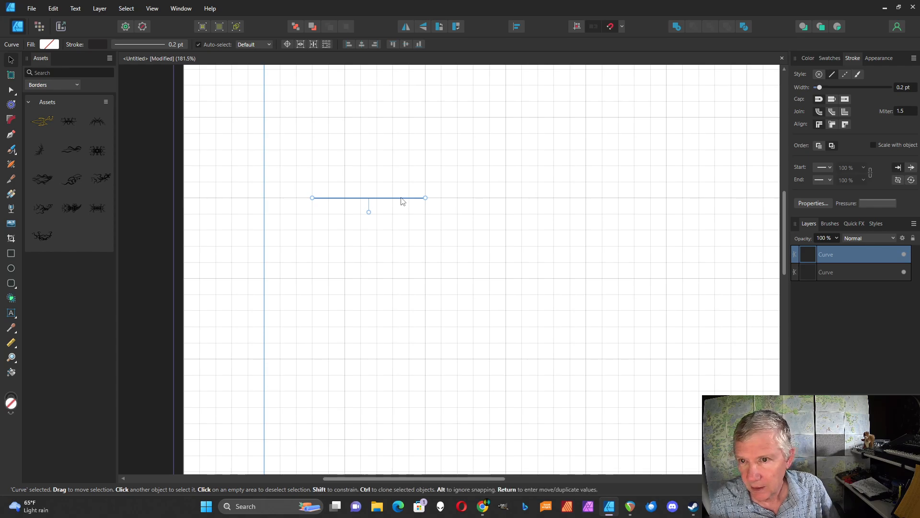
pyautogui.moveTo(401, 201); pyautogui.dragTo(401, 187)
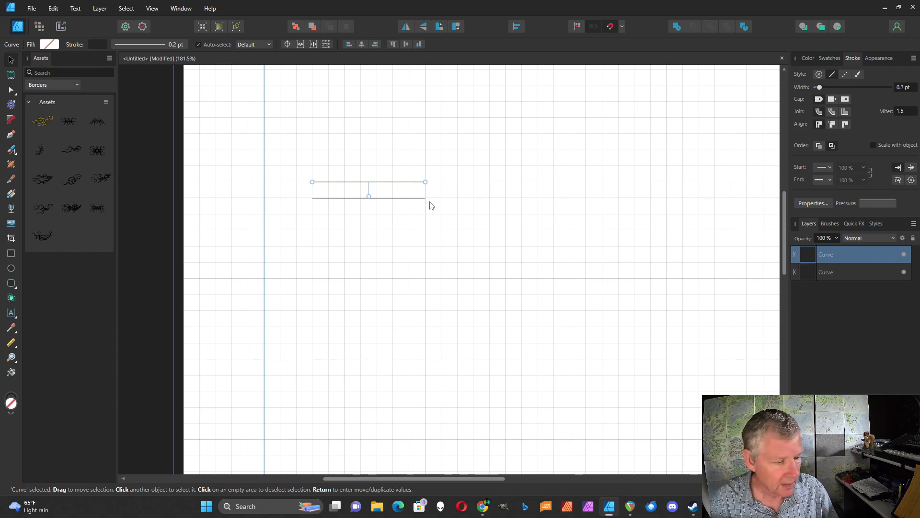
# - Repeat the offset duplication four more times to get six evenly spaced horizontal lines
pyautogui.hotkey('ctrl', 'j')
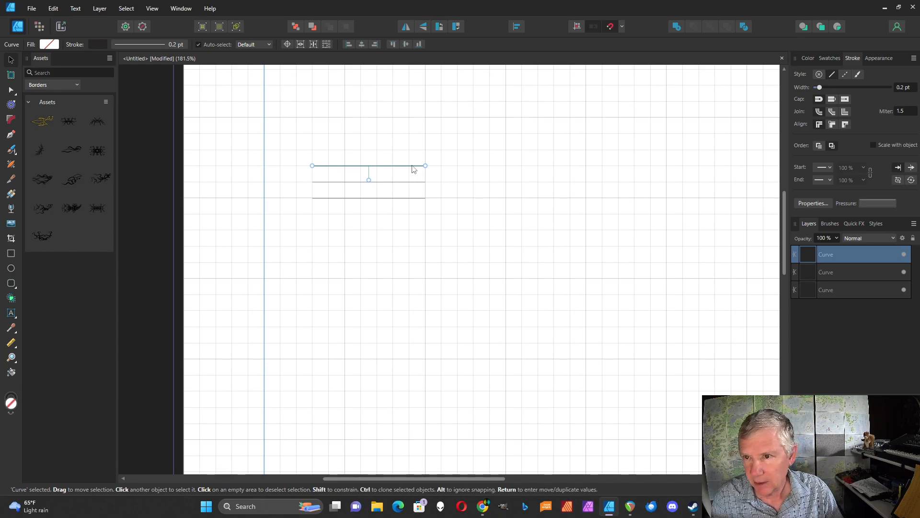
pyautogui.scroll(3, 454, 154)
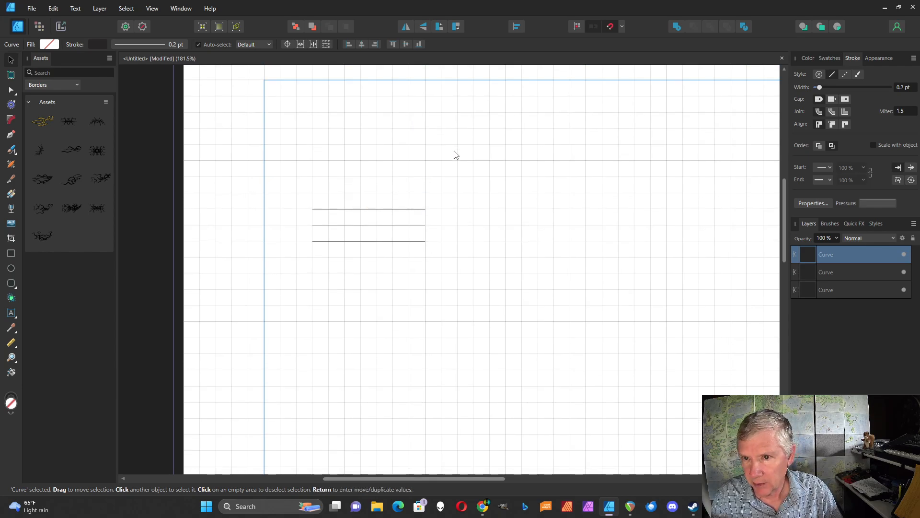
pyautogui.hotkey('ctrl', 'j')
pyautogui.hotkey('ctrl', 'j')
pyautogui.hotkey('ctrl', 'j')
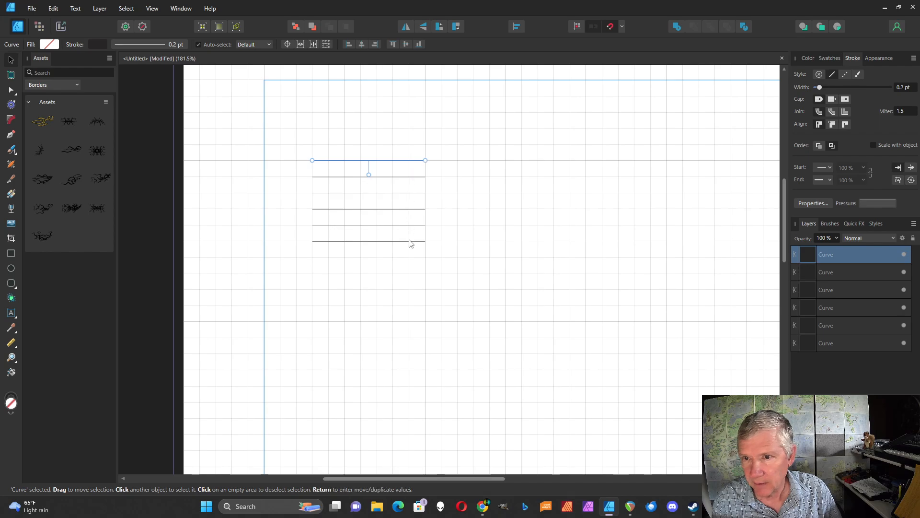
# - Draw a vertical line seven grid squares tall upward from the right end of the lowest horizontal line
pyautogui.click(11, 135)
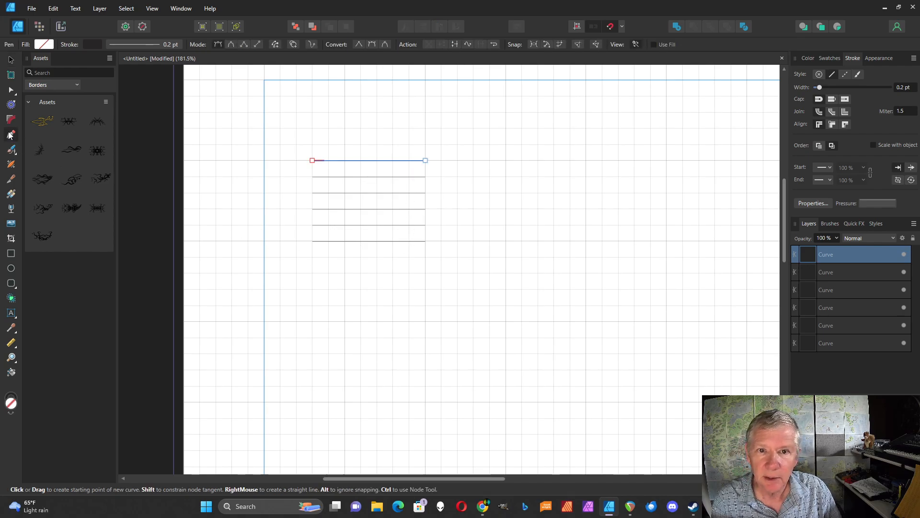
pyautogui.click(425, 241)
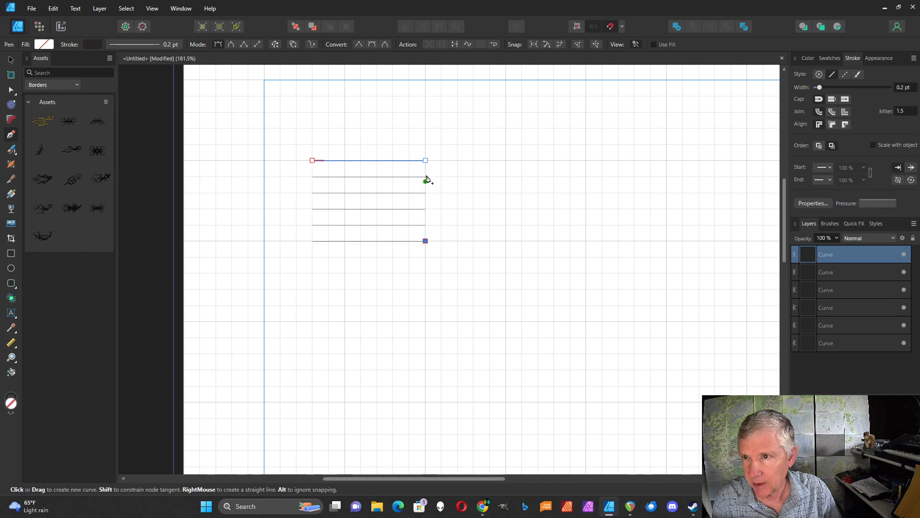
pyautogui.click(425, 129)
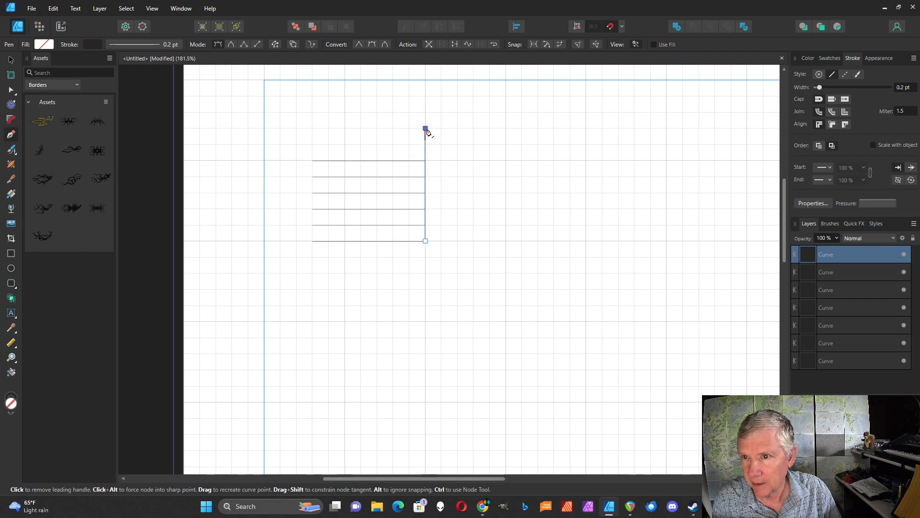
pyautogui.press('Escape')
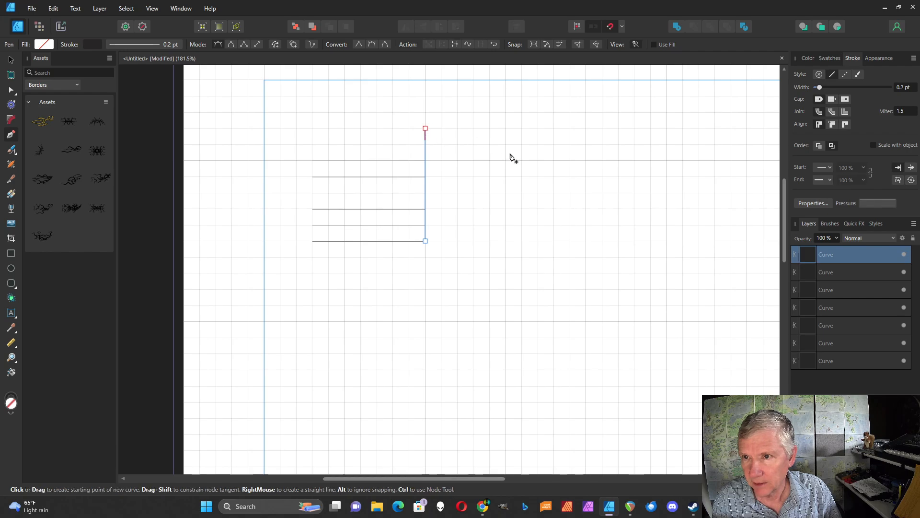
# - Duplicate the vertical line one grid square to the left, repeating the offset until there are six vertical lines
pyautogui.click(11, 59)
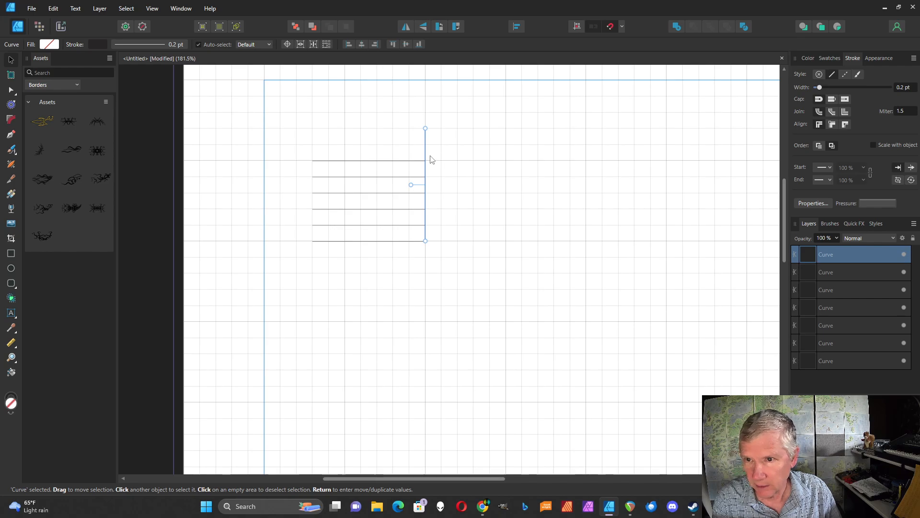
pyautogui.hotkey('ctrl', 'j')
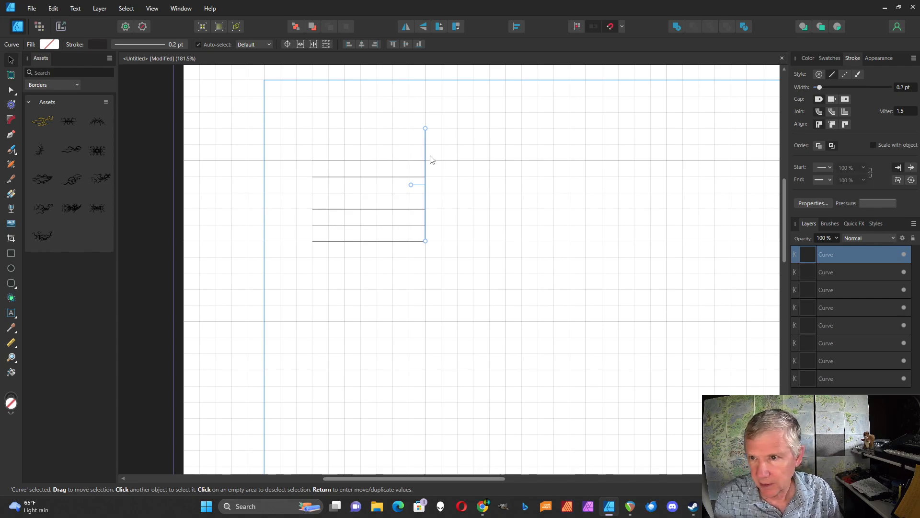
pyautogui.moveTo(427, 155); pyautogui.dragTo(411, 154)
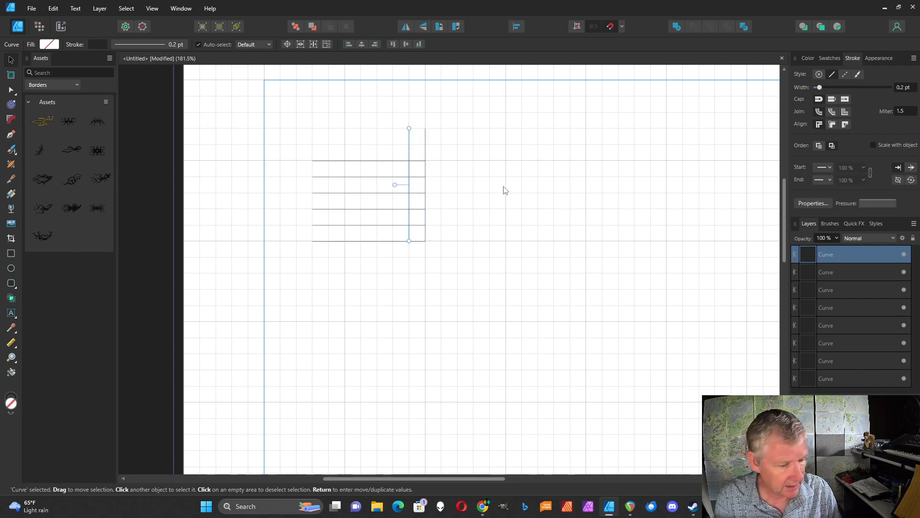
pyautogui.hotkey('ctrl', 'j')
pyautogui.hotkey('ctrl', 'j')
pyautogui.hotkey('ctrl', 'j')
pyautogui.hotkey('ctrl', 'j')
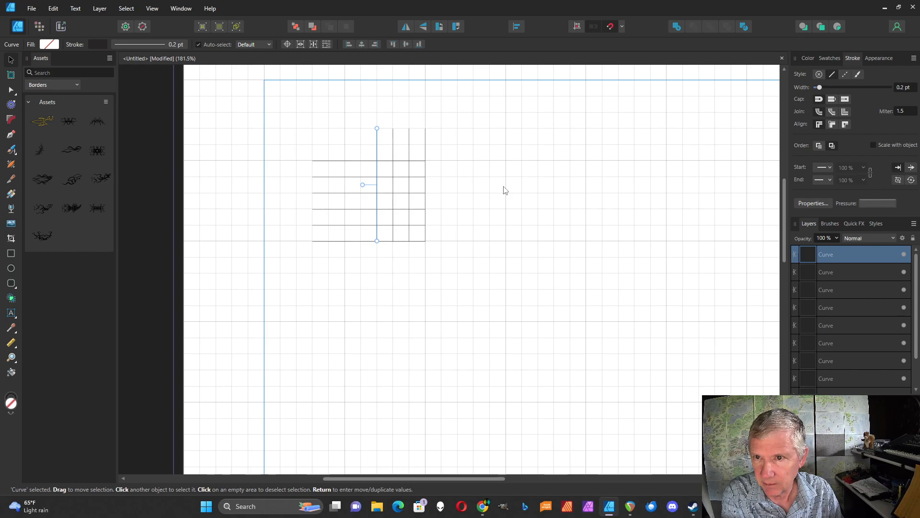
# - Select all the lines and set their stroke width to 0.5 pt
pyautogui.hotkey('ctrl', 'a')
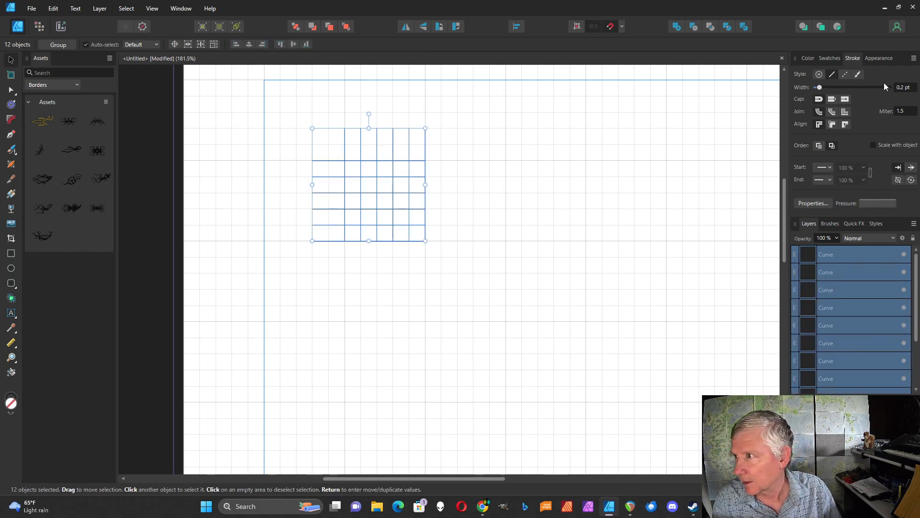
pyautogui.click(904, 88)
pyautogui.press('BackSpace')
pyautogui.write('.5')
pyautogui.press('Return')
# - Draw a rectangle with no fill around the 5 × 5 block of cells where the lines cross
pyautogui.click(10, 254)
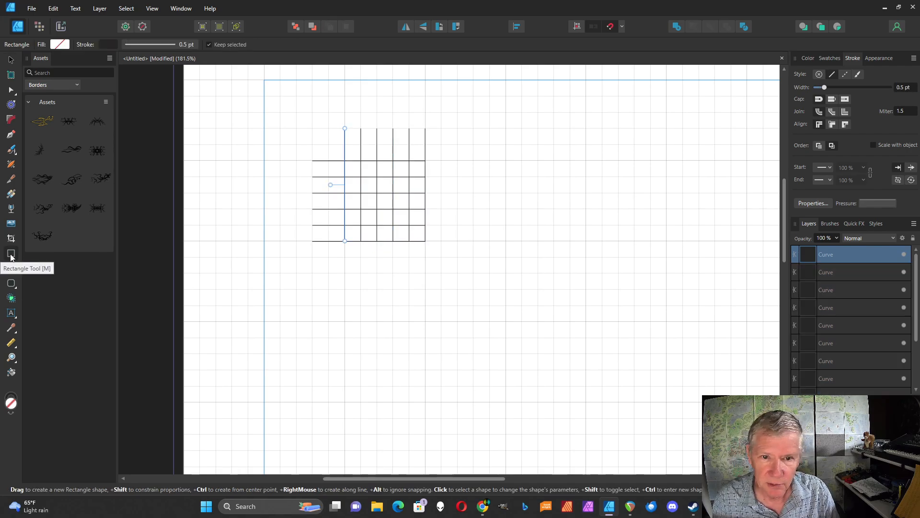
pyautogui.moveTo(426, 241); pyautogui.dragTo(344, 160)
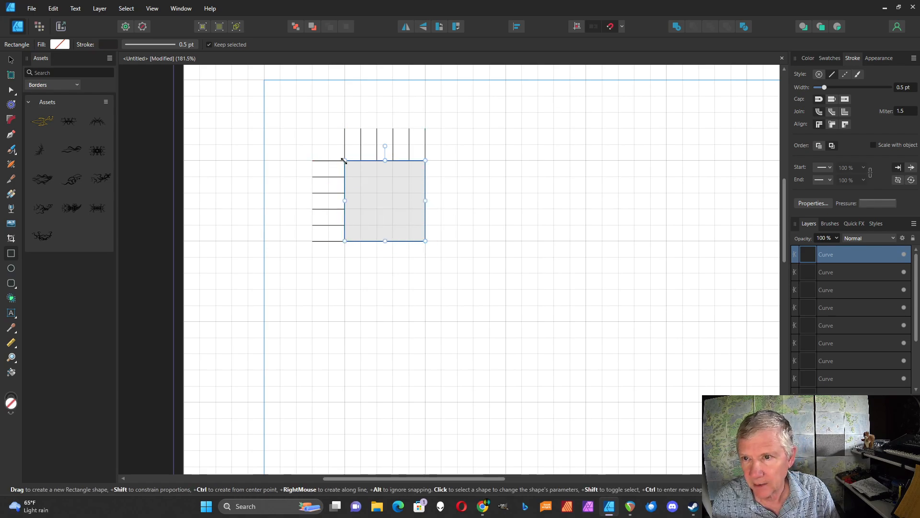
pyautogui.click(62, 46)
pyautogui.click(151, 62)
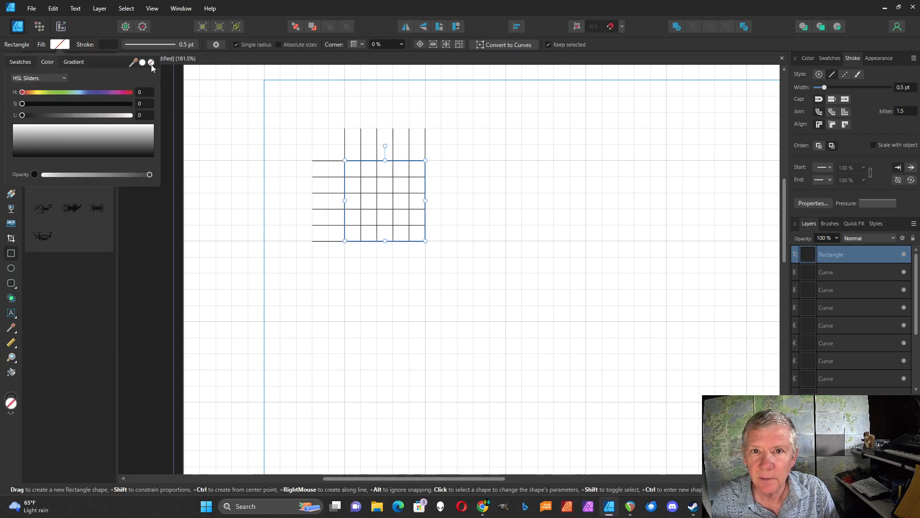
# - Set the rectangle's stroke width to 2 pt and group it with all the grid lines
pyautogui.click(158, 45)
pyautogui.click(158, 44)
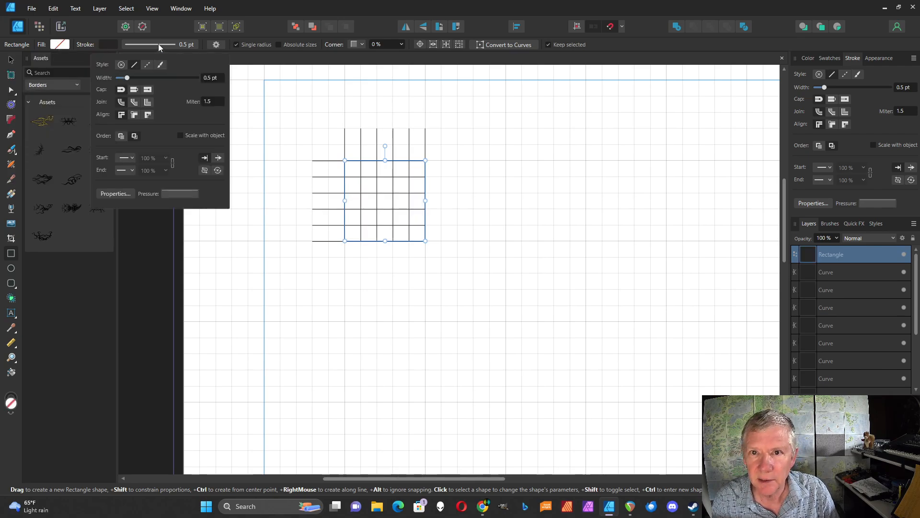
pyautogui.doubleClick(207, 78)
pyautogui.write('2')
pyautogui.press('Return')
pyautogui.moveTo(446, 259); pyautogui.dragTo(297, 108)
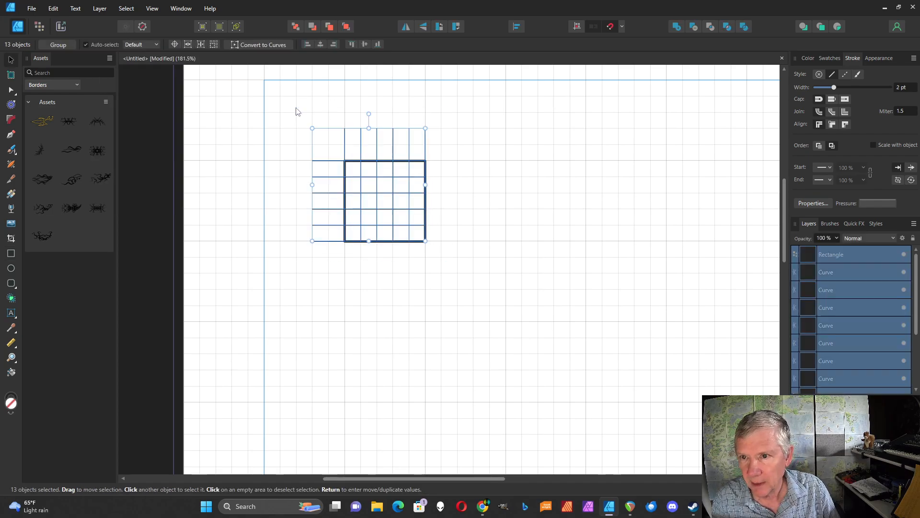
pyautogui.click(65, 45)
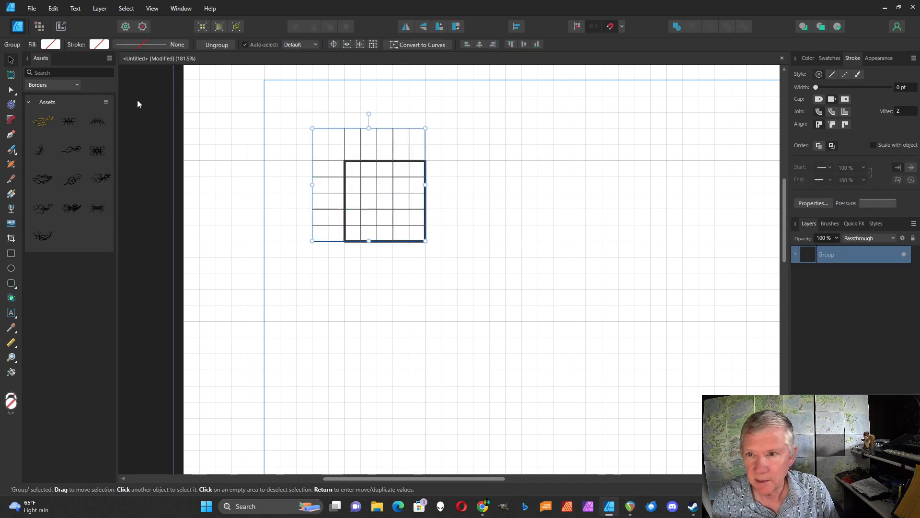
# - Rename the grouped grid layer as 5x5
pyautogui.doubleClick(829, 257)
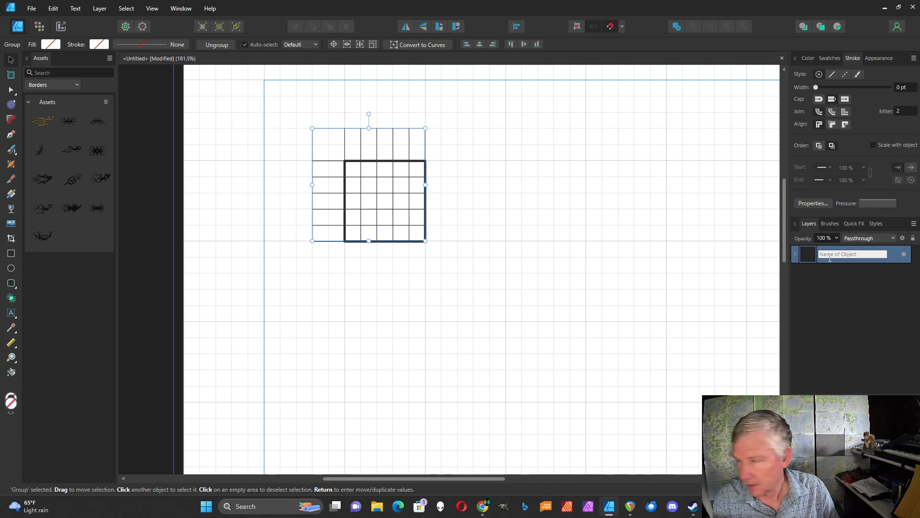
pyautogui.write('Sx5')
pyautogui.press('Return')
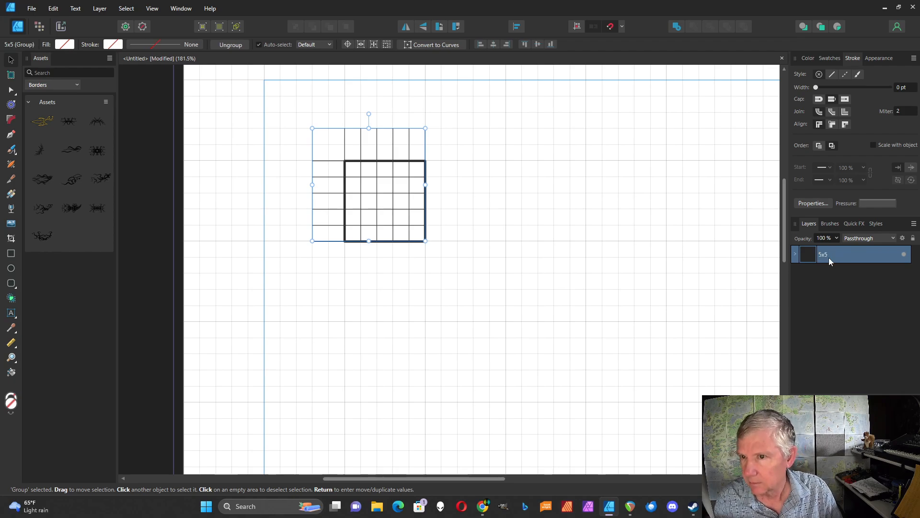
# - Recolour the 5x5 group's strokes brown from the swatches, keeping the group without a fill
pyautogui.click(828, 58)
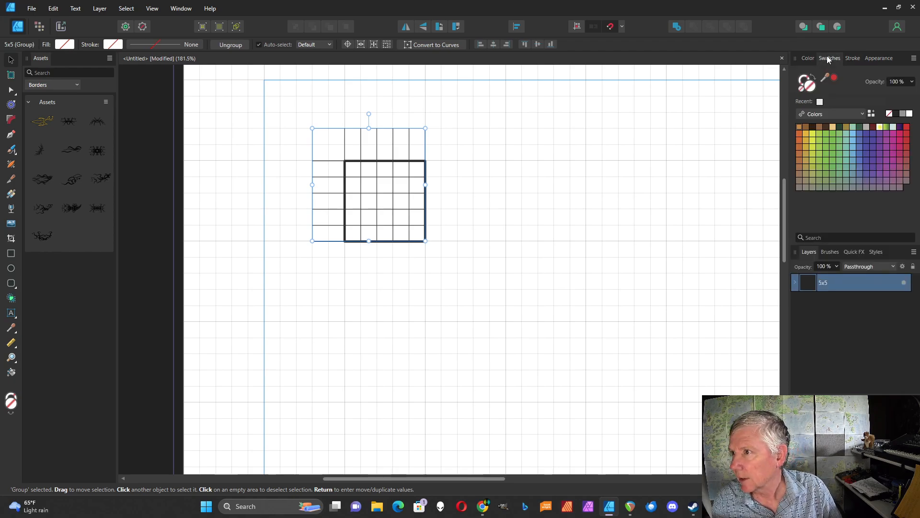
pyautogui.click(806, 128)
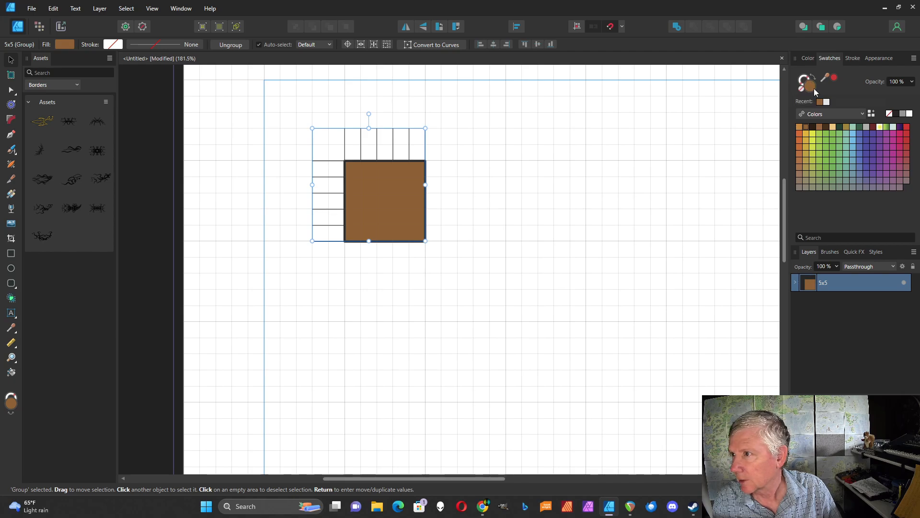
pyautogui.click(802, 89)
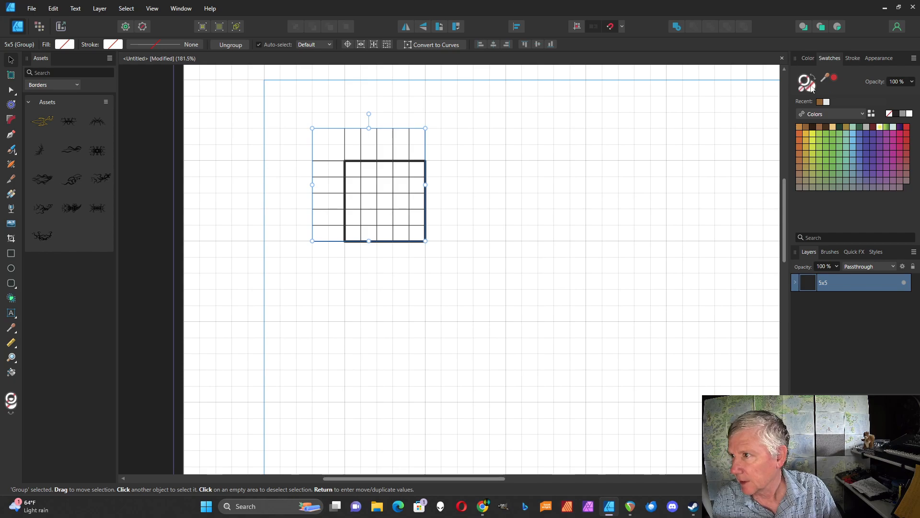
pyautogui.click(800, 86)
pyautogui.click(806, 130)
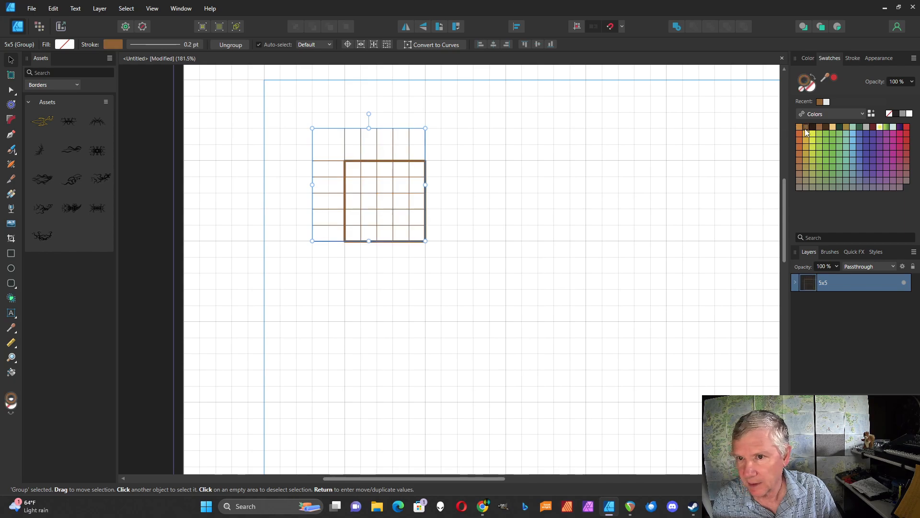
pyautogui.click(585, 240)
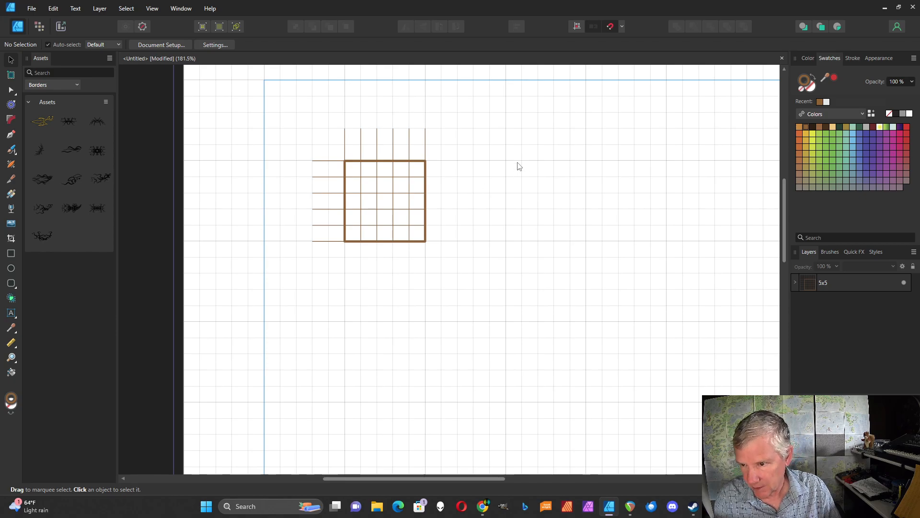
# - Draw a 0.5 pt horizontal line 13 grid squares long on the empty area below the 5x5 grid
pyautogui.scroll(-5, 519, 166)
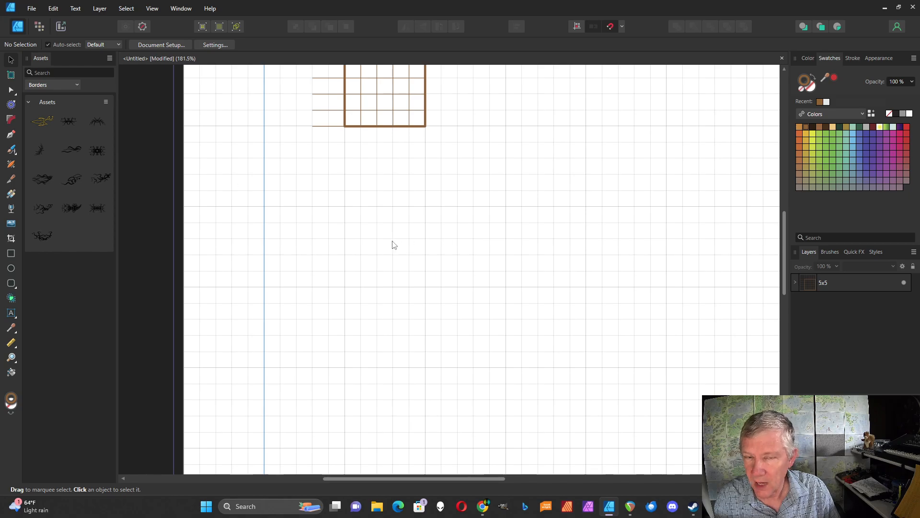
pyautogui.click(10, 135)
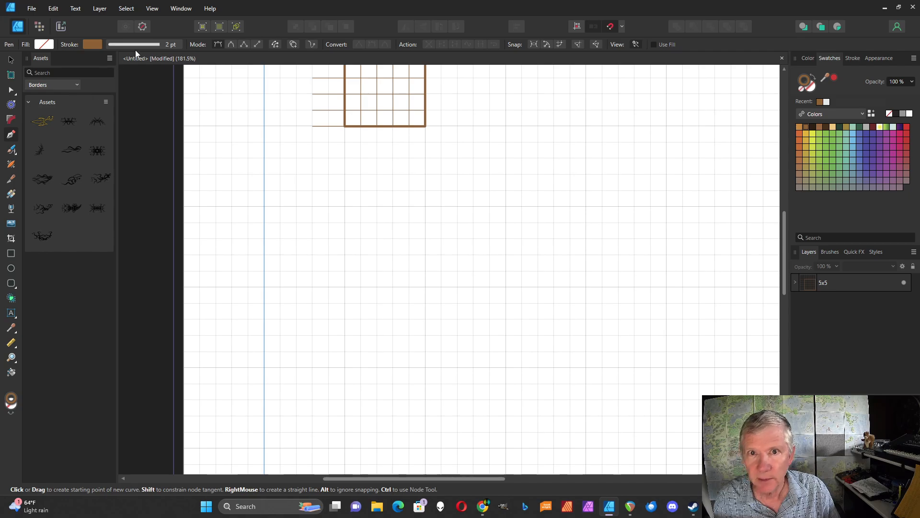
pyautogui.click(154, 44)
pyautogui.click(192, 79)
pyautogui.press('BackSpace')
pyautogui.press('Return')
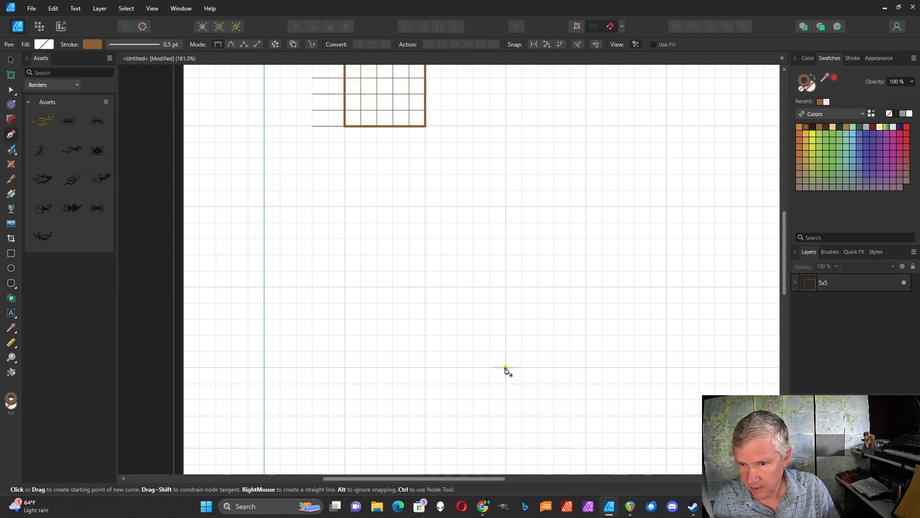
pyautogui.click(506, 368)
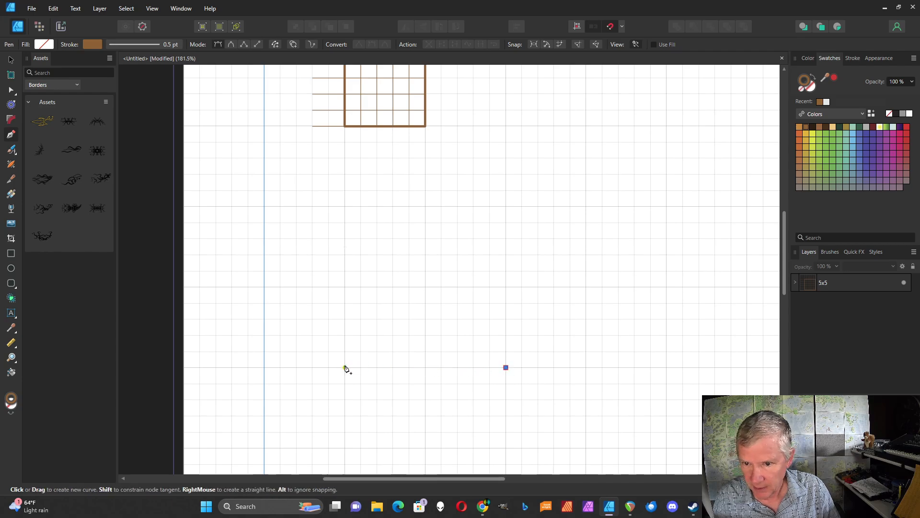
pyautogui.click(296, 368)
pyautogui.press('Escape')
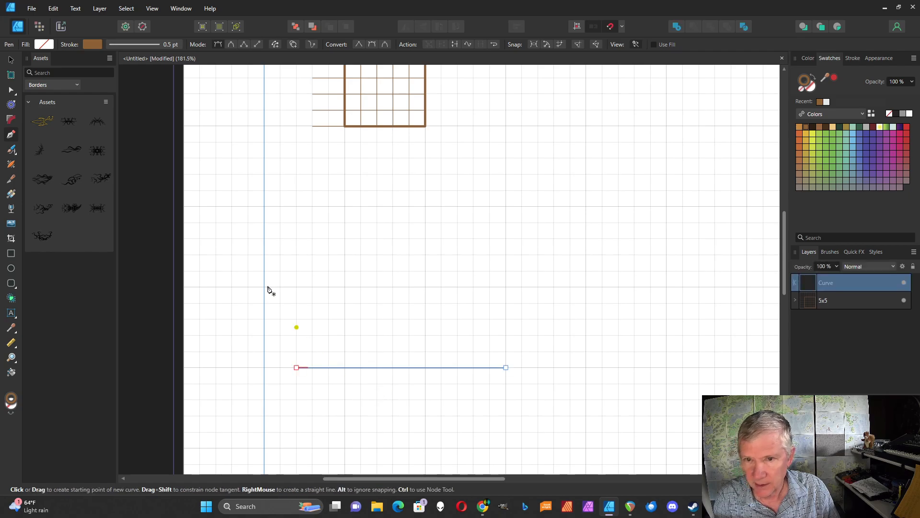
# - Duplicate the horizontal line one grid square upward, repeating the offset until there are eleven horizontal lines
pyautogui.click(11, 60)
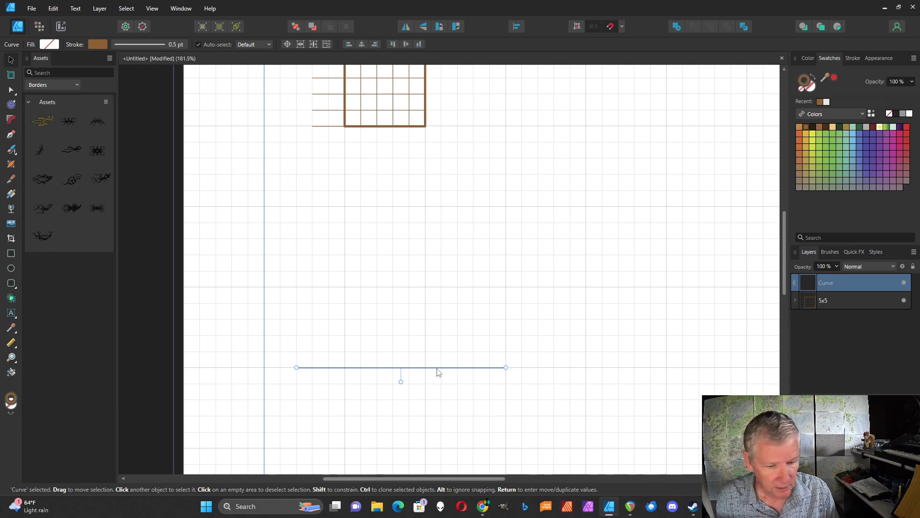
pyautogui.hotkey('ctrl', 'j')
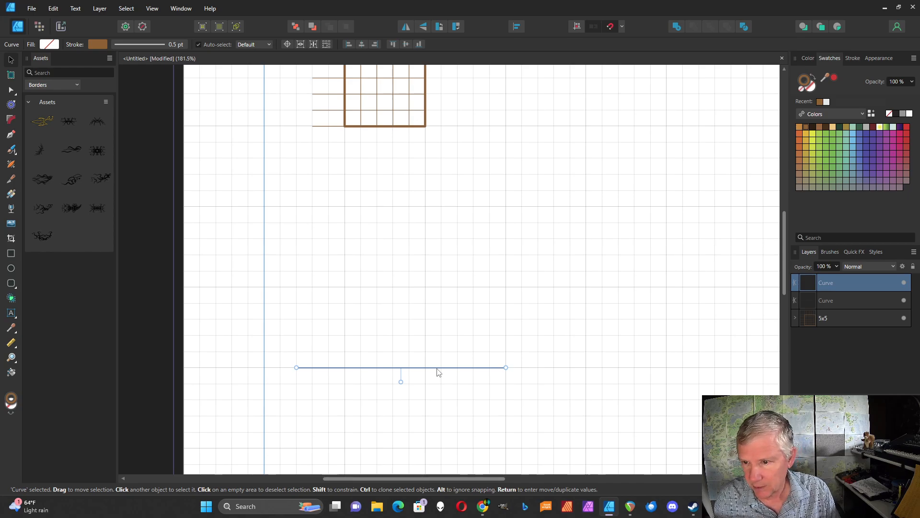
pyautogui.moveTo(437, 370); pyautogui.dragTo(437, 354)
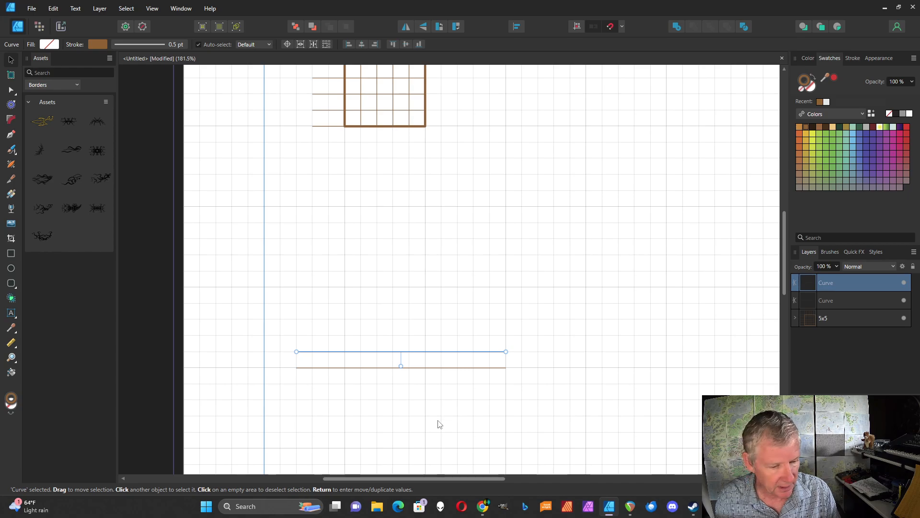
pyautogui.hotkey('ctrl', 'j')
pyautogui.hotkey('ctrl', 'j')
pyautogui.hotkey('ctrl', 'j')
pyautogui.hotkey('ctrl', 'j')
pyautogui.hotkey('ctrl', 'j')
pyautogui.hotkey('ctrl', 'j')
pyautogui.hotkey('ctrl', 'j')
pyautogui.hotkey('ctrl', 'j')
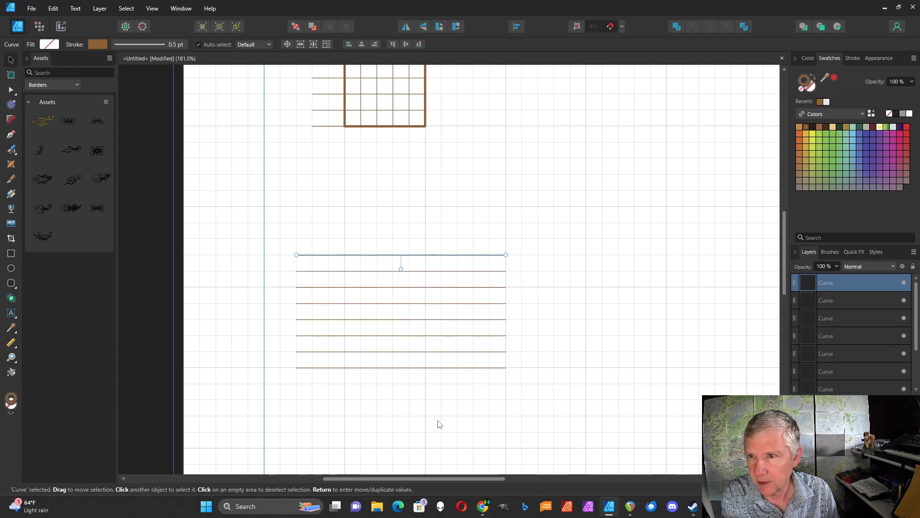
pyautogui.hotkey('ctrl', 'j')
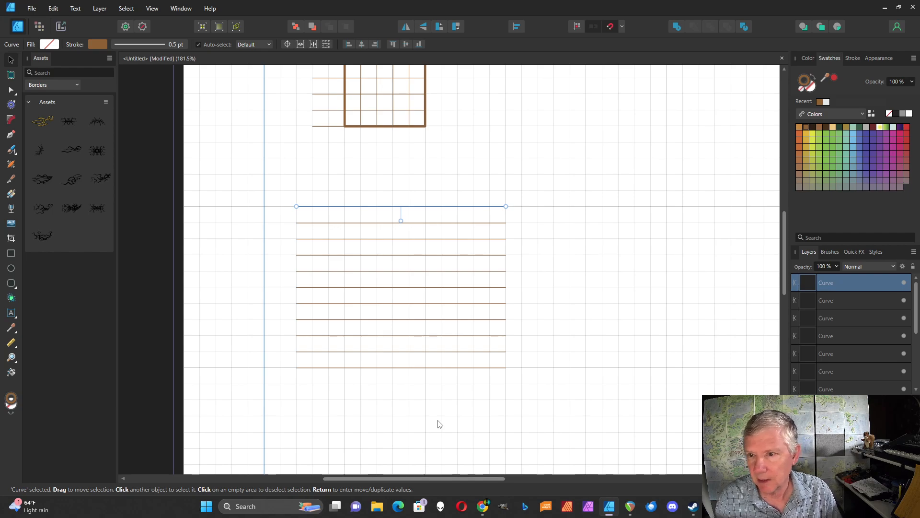
# - Draw a vertical line 13 grid squares tall upward from the right end of the lowest horizontal line
pyautogui.click(11, 134)
pyautogui.click(506, 368)
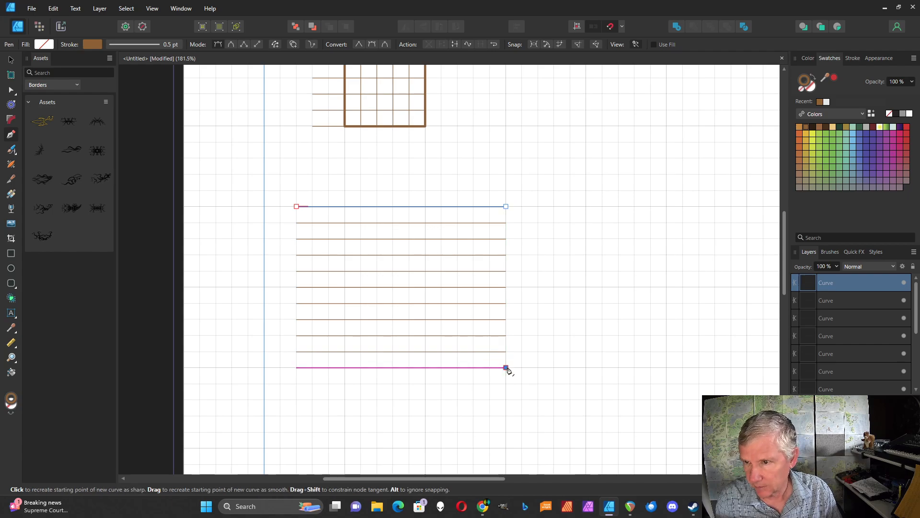
pyautogui.click(506, 158)
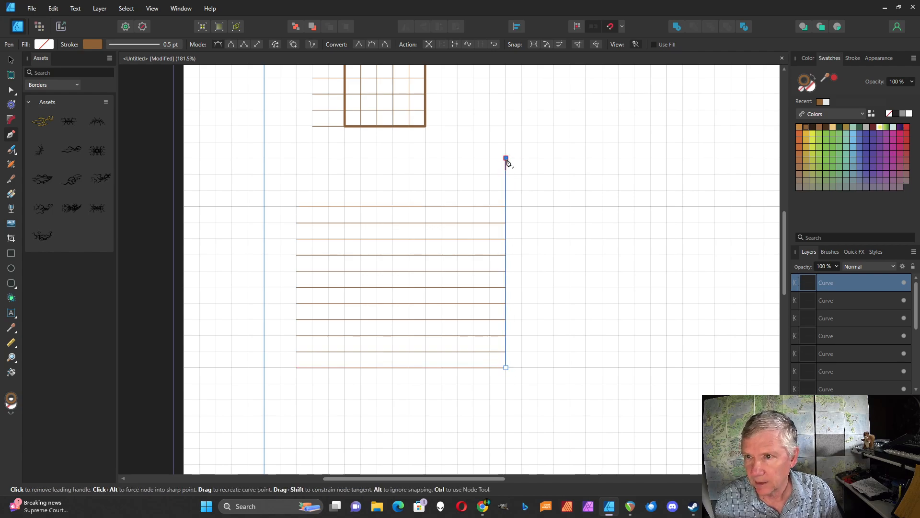
# - Duplicate the vertical line one grid square to the left, repeating the offset until there are eleven vertical lines
pyautogui.click(11, 60)
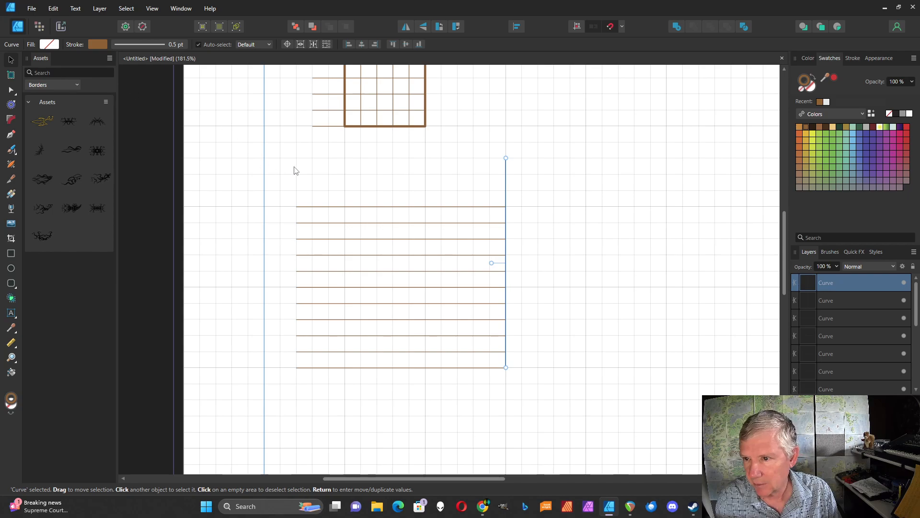
pyautogui.moveTo(507, 188); pyautogui.dragTo(495, 190)
pyautogui.hotkey('ctrl', 'j')
pyautogui.hotkey('ctrl', 'j')
pyautogui.hotkey('ctrl', 'j')
pyautogui.hotkey('ctrl', 'j')
pyautogui.hotkey('ctrl', 'j')
pyautogui.hotkey('ctrl', 'j')
pyautogui.hotkey('ctrl', 'j')
pyautogui.hotkey('ctrl', 'j')
pyautogui.hotkey('ctrl', 'j')
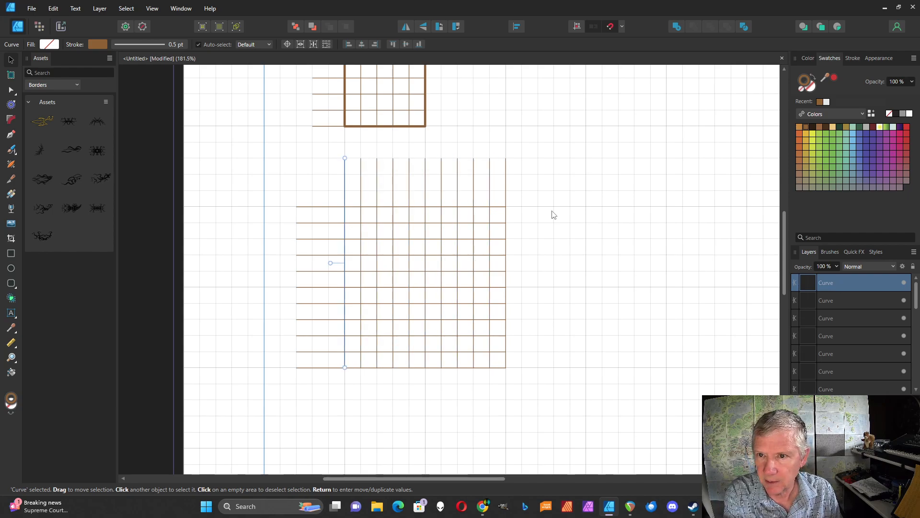
pyautogui.click(554, 214)
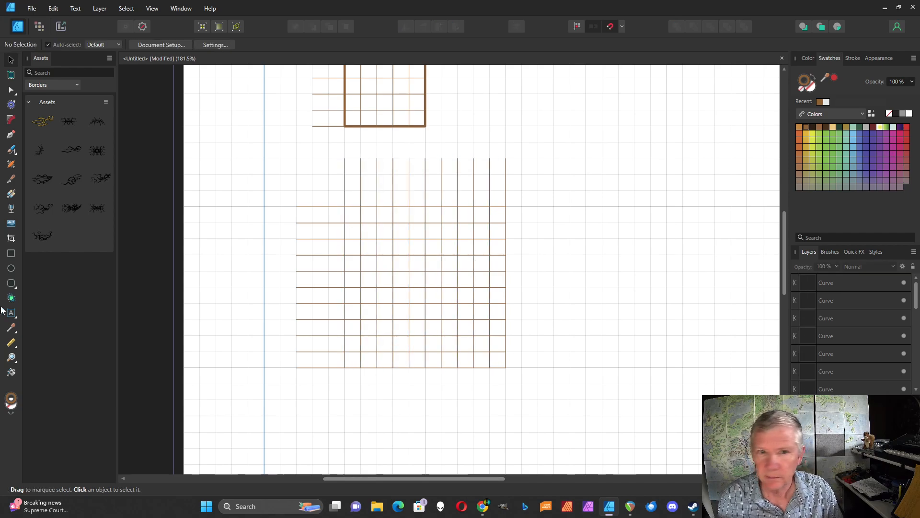
# - Draw an unfilled rectangle around the 10 × 10 block of cells and set its stroke width to 2 pt
pyautogui.click(11, 253)
pyautogui.moveTo(506, 368); pyautogui.dragTo(345, 207)
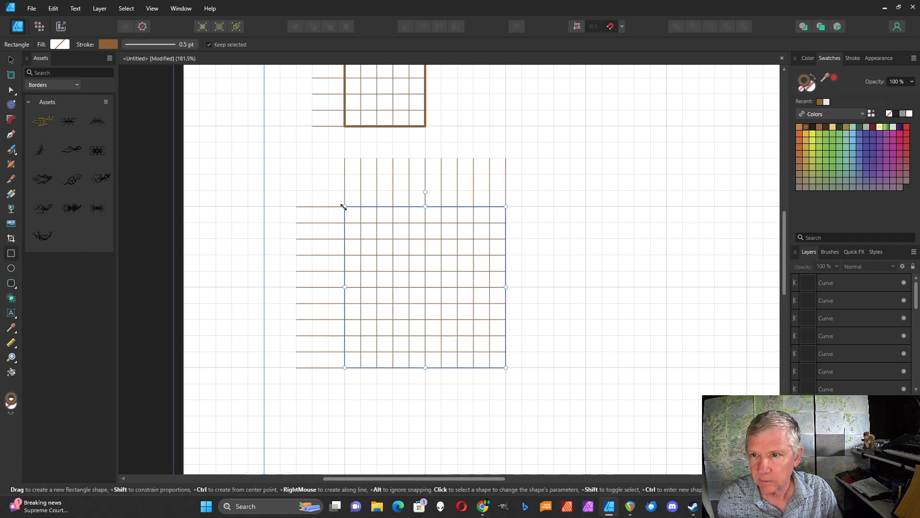
pyautogui.click(185, 44)
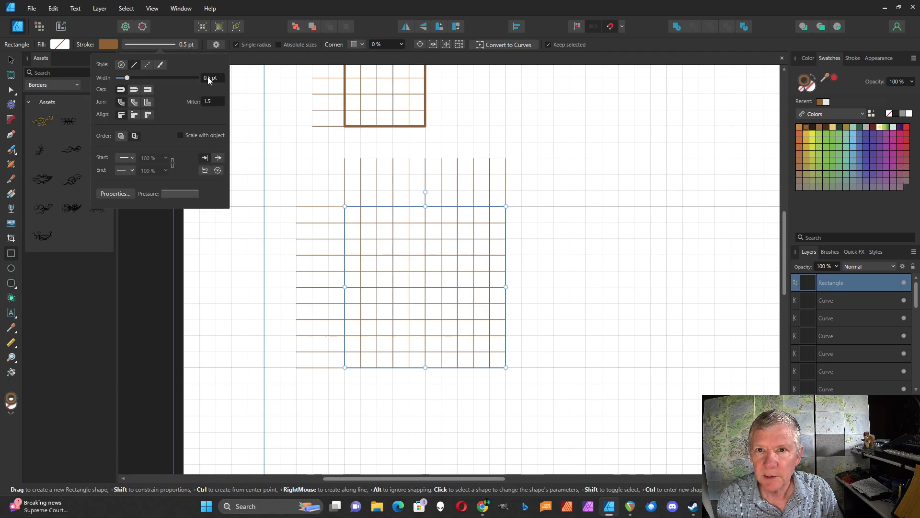
pyautogui.write('2')
pyautogui.press('Return')
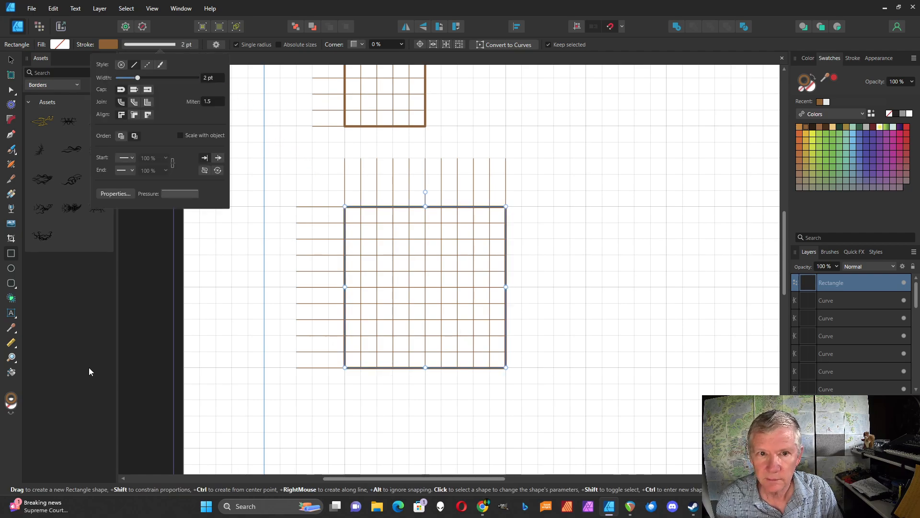
pyautogui.click(137, 352)
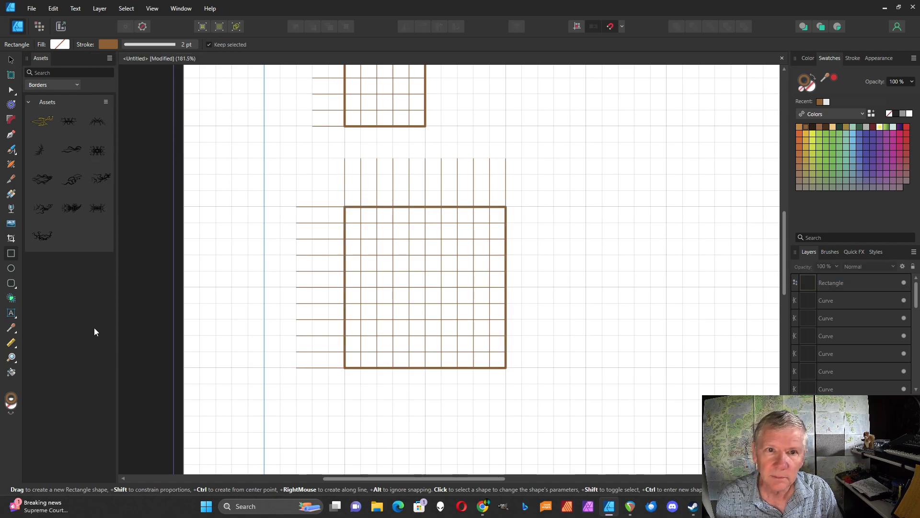
# - Draw a horizontal line across the middle of the 10 × 10 block and set its stroke width to 1 pt
pyautogui.click(10, 136)
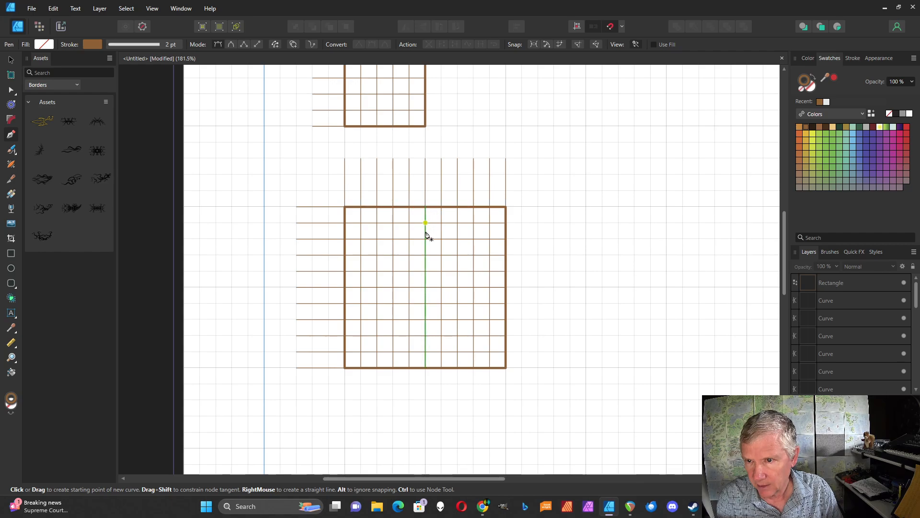
pyautogui.click(344, 287)
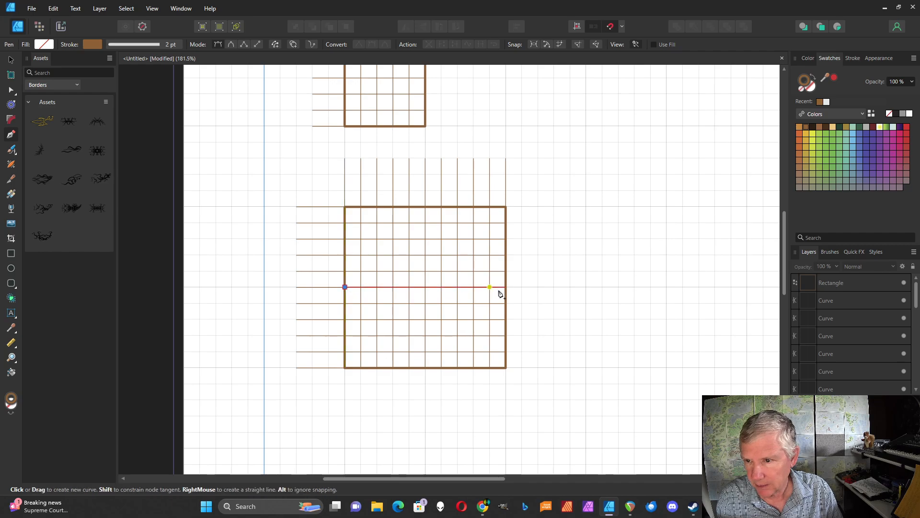
pyautogui.click(506, 287)
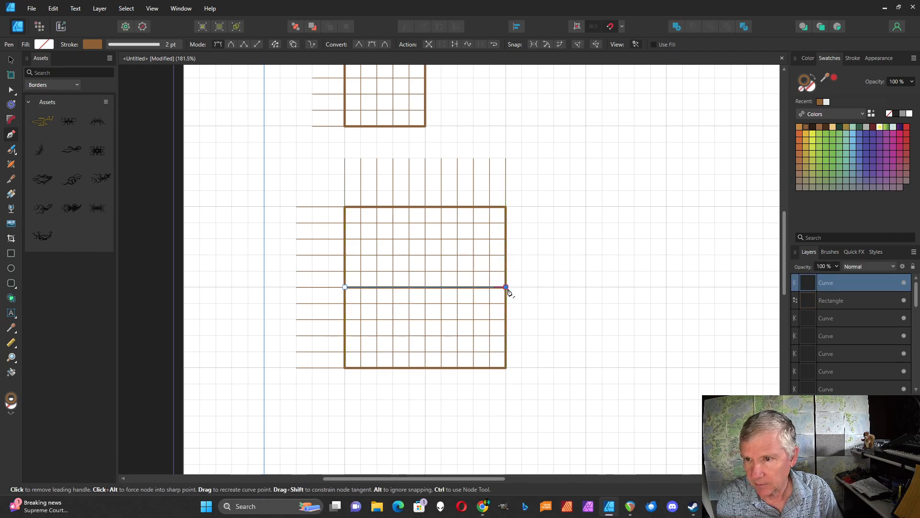
pyautogui.press('Escape')
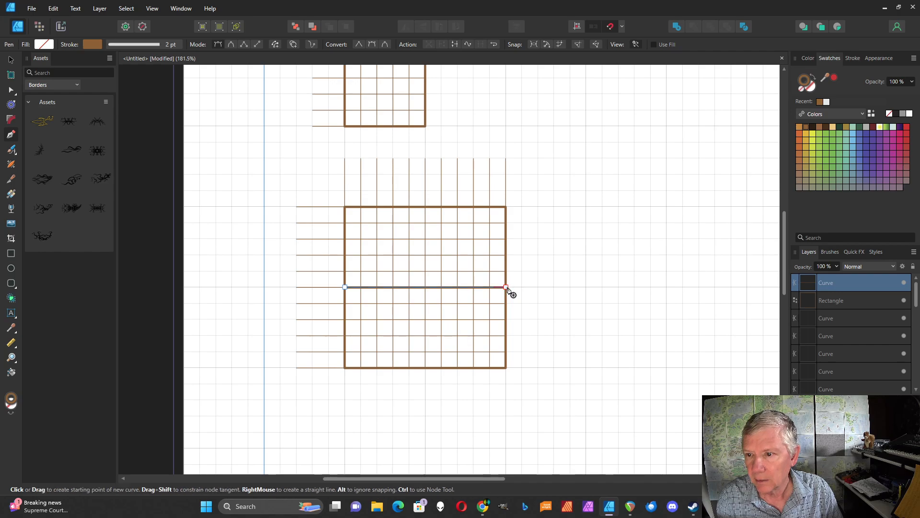
pyautogui.click(171, 44)
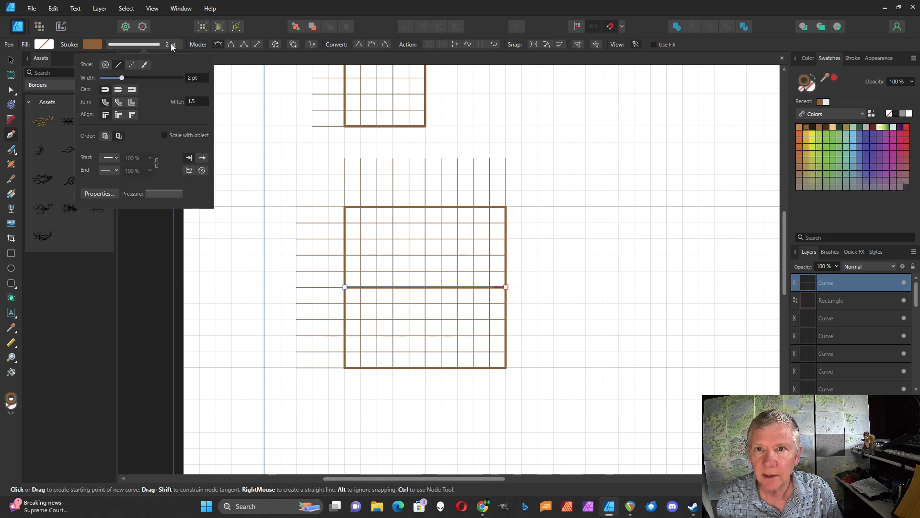
pyautogui.click(193, 77)
pyautogui.write('1')
pyautogui.press('Return')
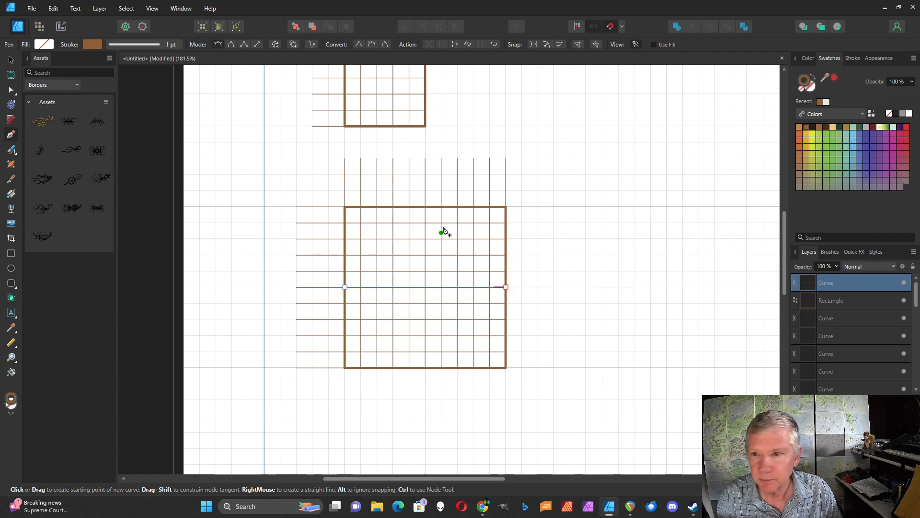
# - Draw a 1 pt vertical line down the middle of the 10 × 10 block, from its top border to its bottom border
pyautogui.click(426, 207)
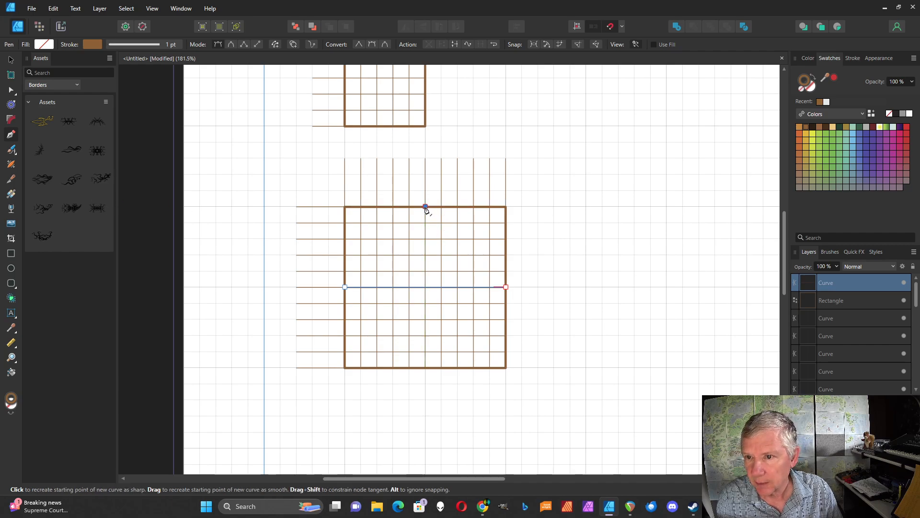
pyautogui.click(426, 367)
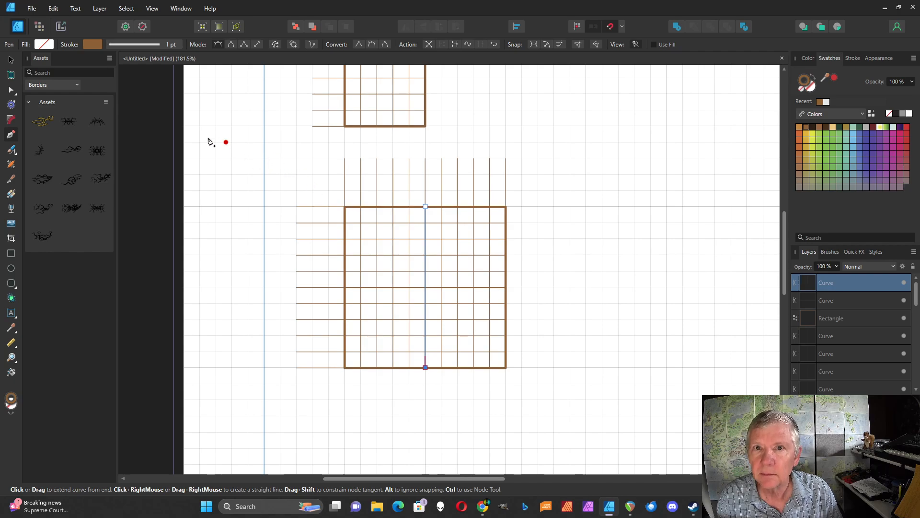
pyautogui.click(10, 62)
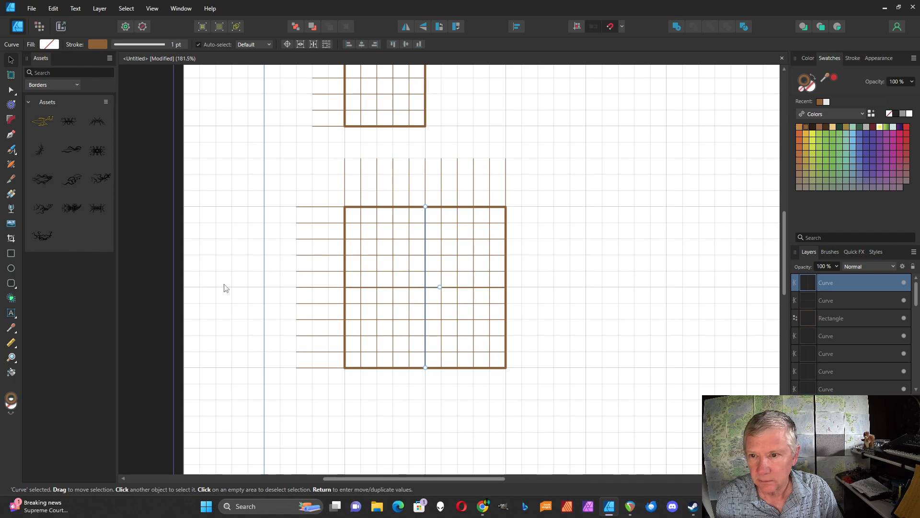
# - Group all the lines and the border of the 10 × 10 grid and rename the group 10x10
pyautogui.moveTo(275, 135); pyautogui.dragTo(564, 408)
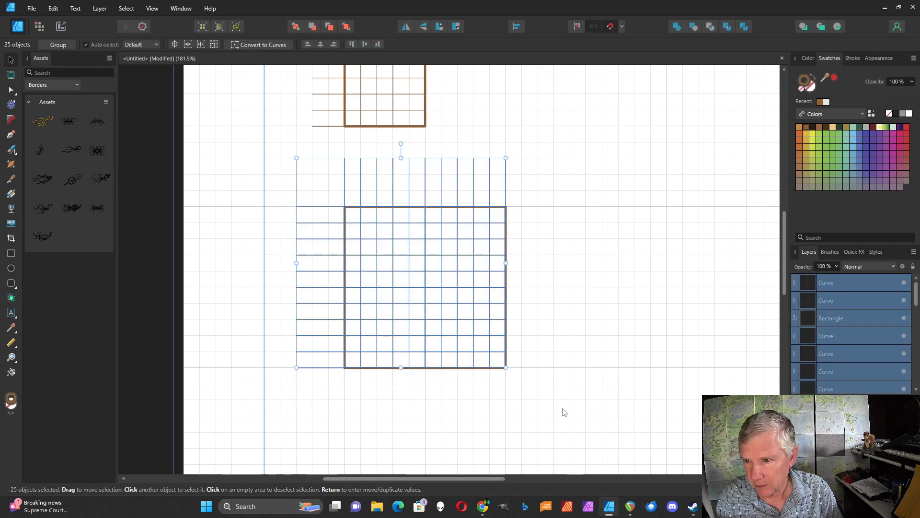
pyautogui.click(59, 45)
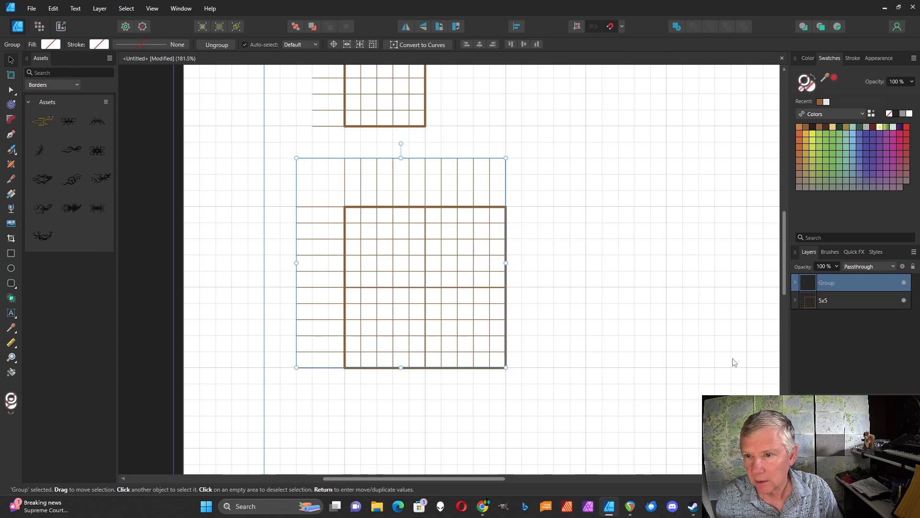
pyautogui.doubleClick(837, 282)
pyautogui.write('10x10')
pyautogui.press('Return')
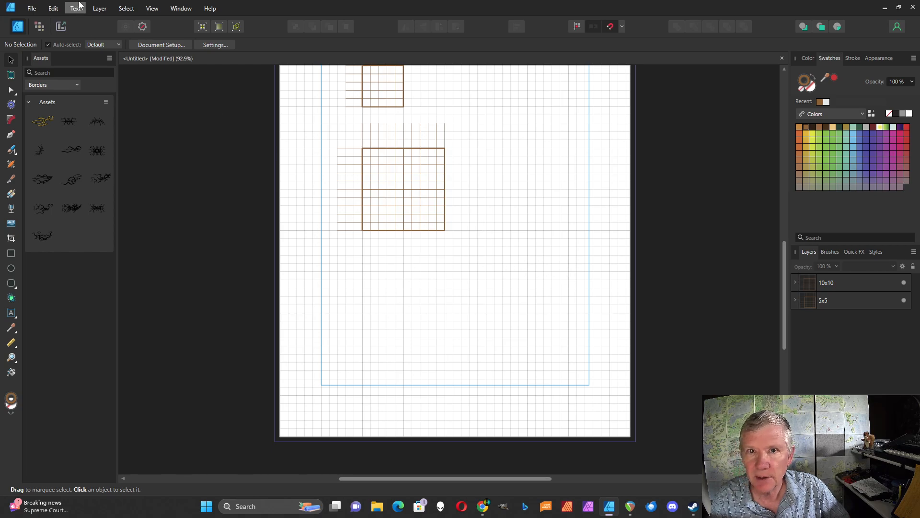
# - Set the document grid spacing to 0.5 in, keeping 5 divisions
pyautogui.click(152, 9)
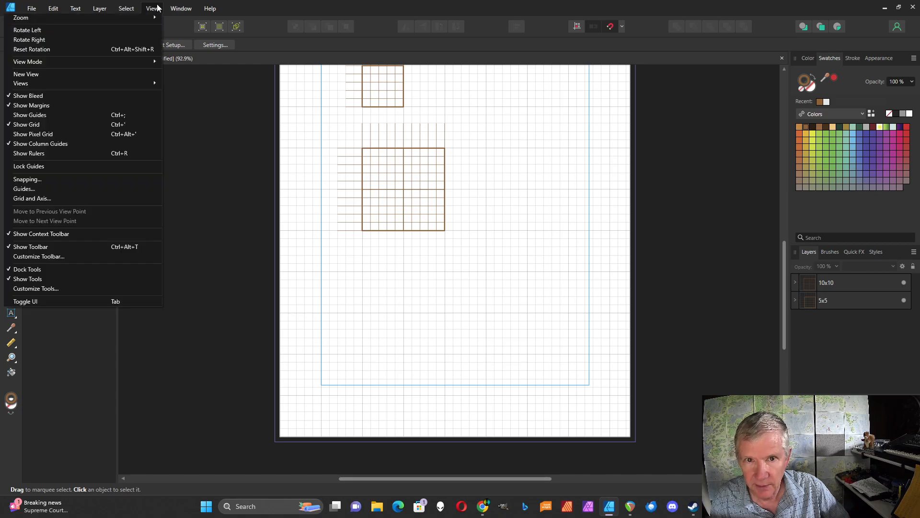
pyautogui.click(53, 200)
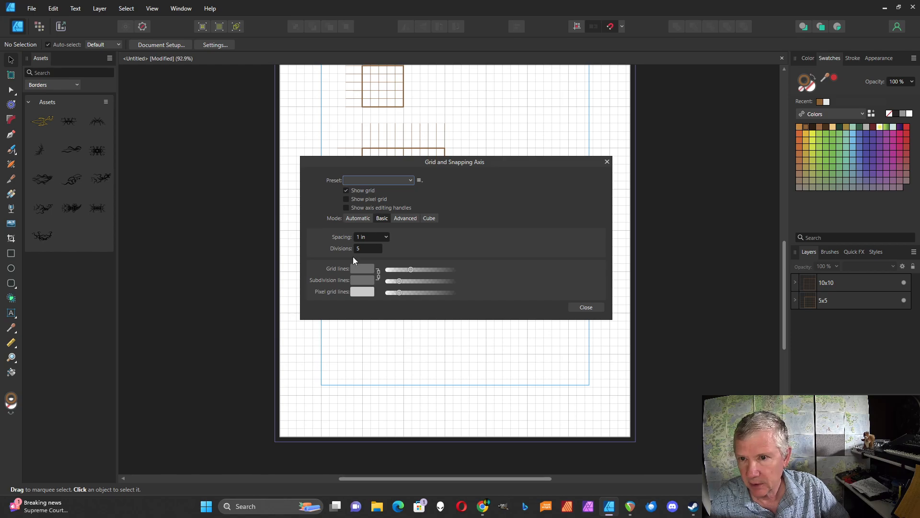
pyautogui.click(366, 238)
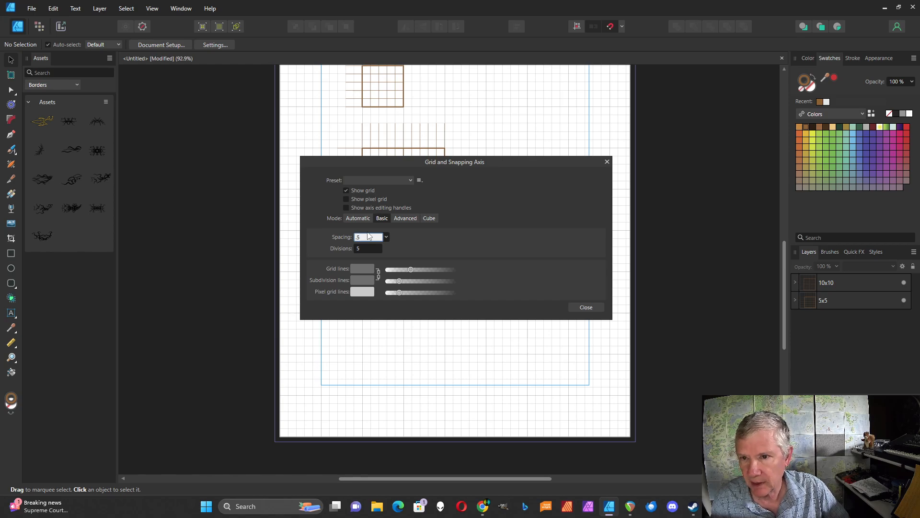
pyautogui.write('.5')
pyautogui.press('Tab')
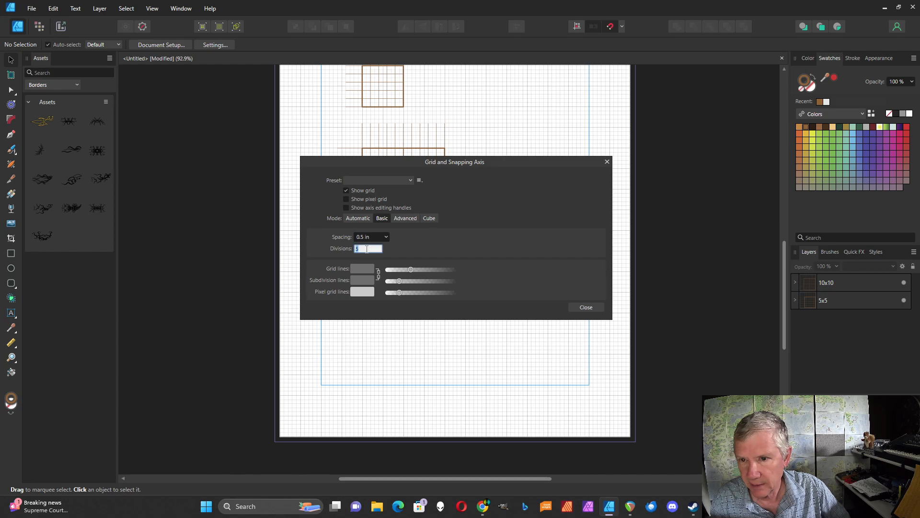
pyautogui.click(579, 308)
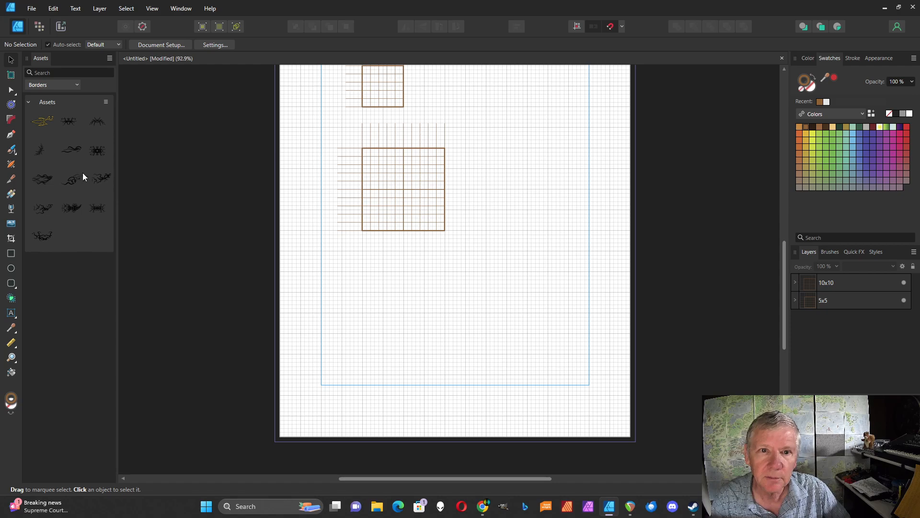
# - Draw a horizontal line about 5.5 in long from the left margin near the page bottom and set its stroke width to 0.5 pt
pyautogui.click(11, 134)
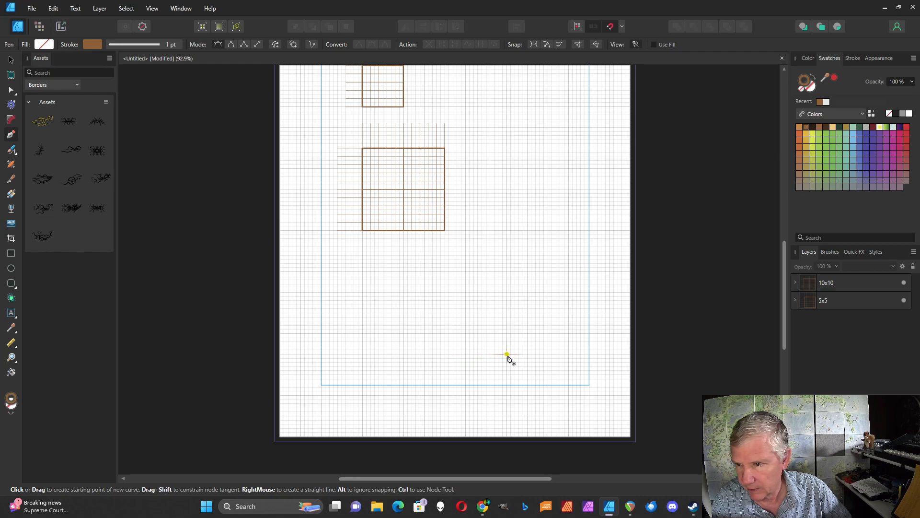
pyautogui.click(548, 354)
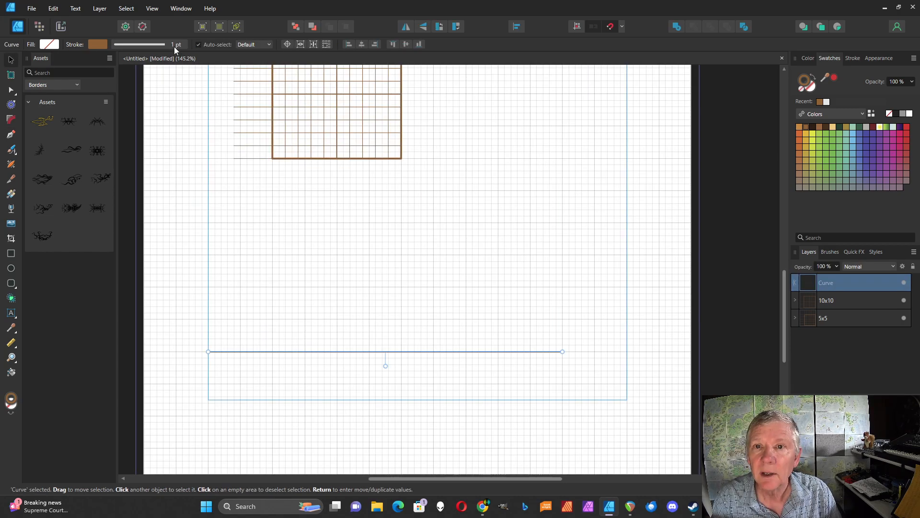
pyautogui.click(175, 45)
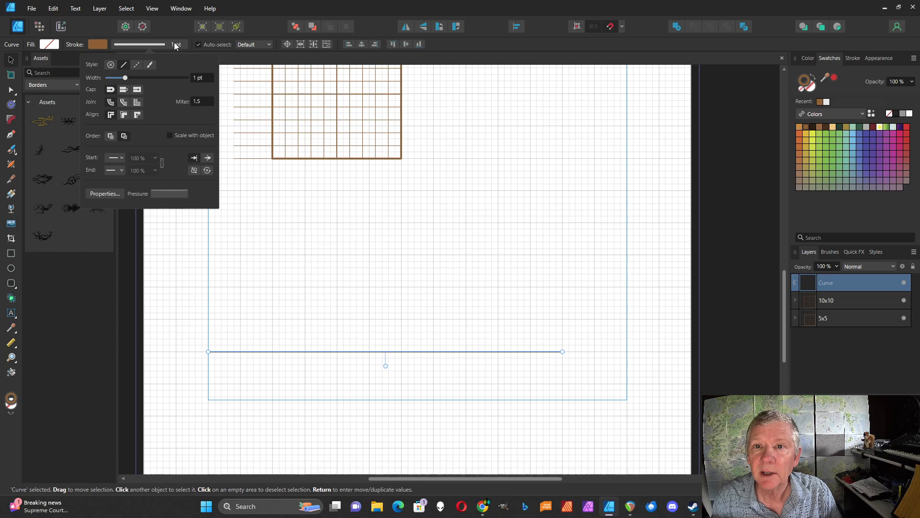
pyautogui.write('0.5')
pyautogui.press('Return')
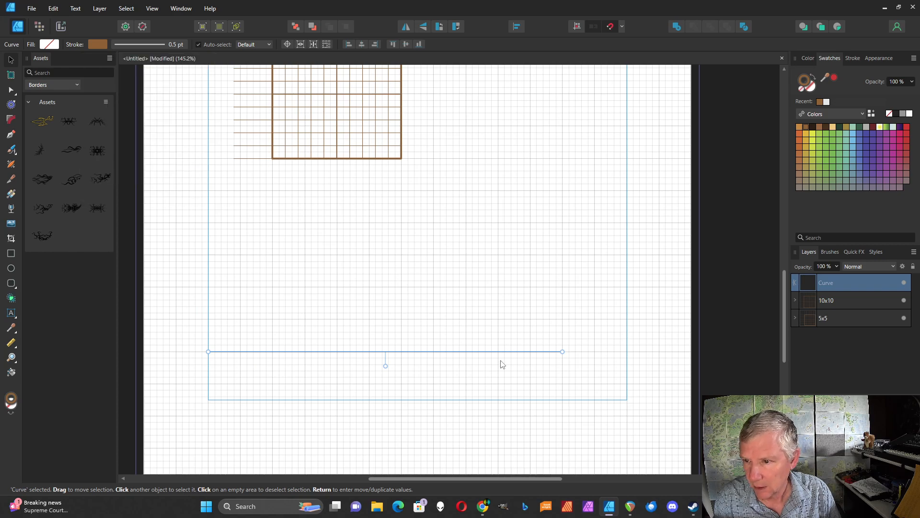
# - Duplicate the horizontal line one small grid square upward, repeating the offset until there are 21 horizontal lines
pyautogui.hotkey('ctrl', 'j')
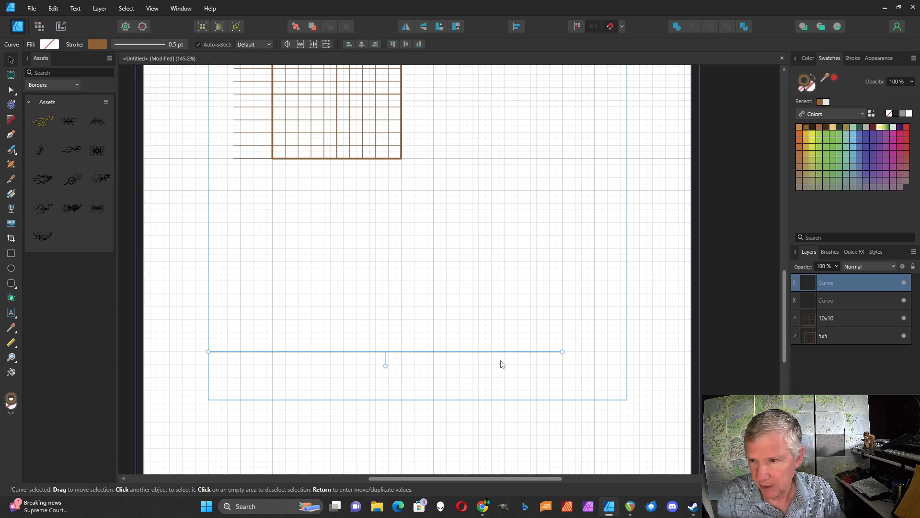
pyautogui.moveTo(507, 353); pyautogui.dragTo(507, 347)
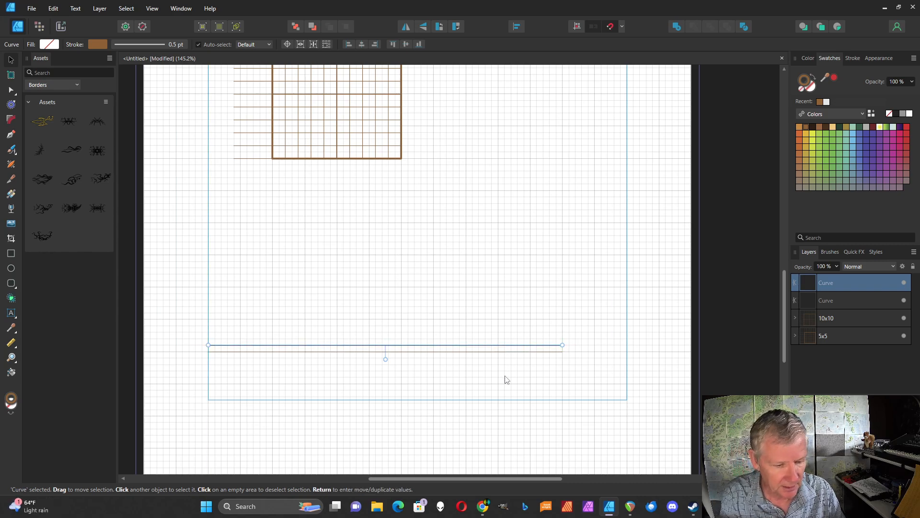
pyautogui.hotkey('ctrl', 'j')
pyautogui.hotkey('ctrl', 'j')
pyautogui.hotkey('ctrl', 'j')
pyautogui.hotkey('ctrl', 'j')
pyautogui.hotkey('ctrl', 'j')
pyautogui.hotkey('ctrl', 'j')
pyautogui.hotkey('ctrl', 'j')
pyautogui.hotkey('ctrl', 'j')
pyautogui.hotkey('ctrl', 'j')
pyautogui.hotkey('ctrl', 'j')
pyautogui.hotkey('ctrl', 'j')
pyautogui.hotkey('ctrl', 'j')
pyautogui.hotkey('ctrl', 'j')
pyautogui.hotkey('ctrl', 'j')
pyautogui.hotkey('ctrl', 'j')
pyautogui.hotkey('ctrl', 'j')
pyautogui.hotkey('ctrl', 'j')
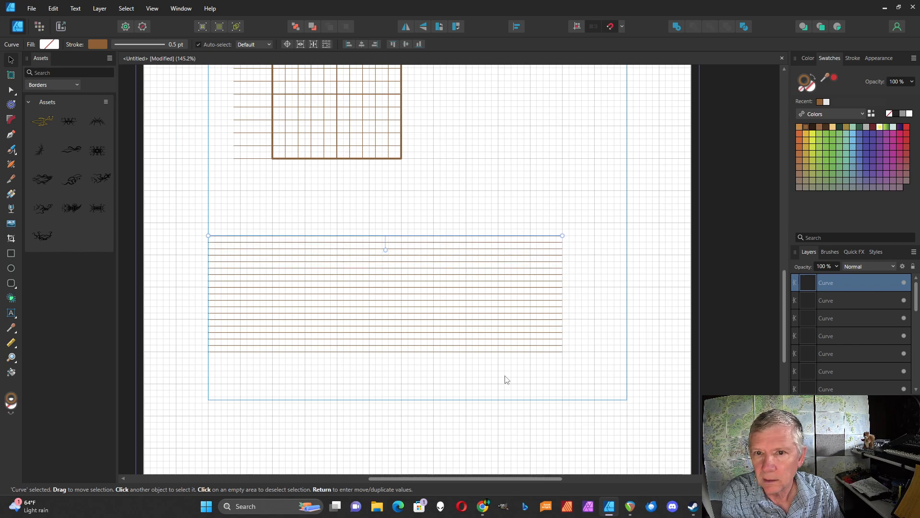
pyautogui.hotkey('ctrl', 'j')
pyautogui.hotkey('ctrl', 'j')
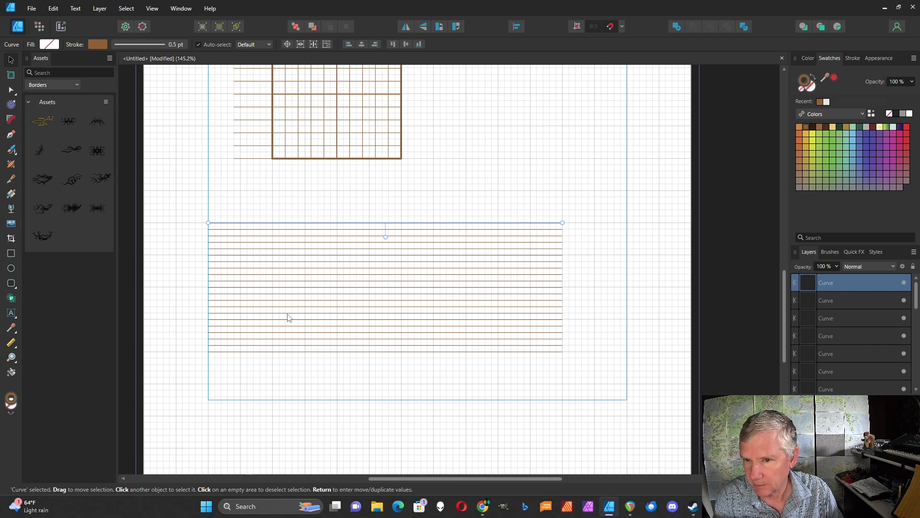
# - Draw a vertical line along the right ends of the horizontal lines, from the bottom line to five small grid squares above the top line
pyautogui.click(11, 135)
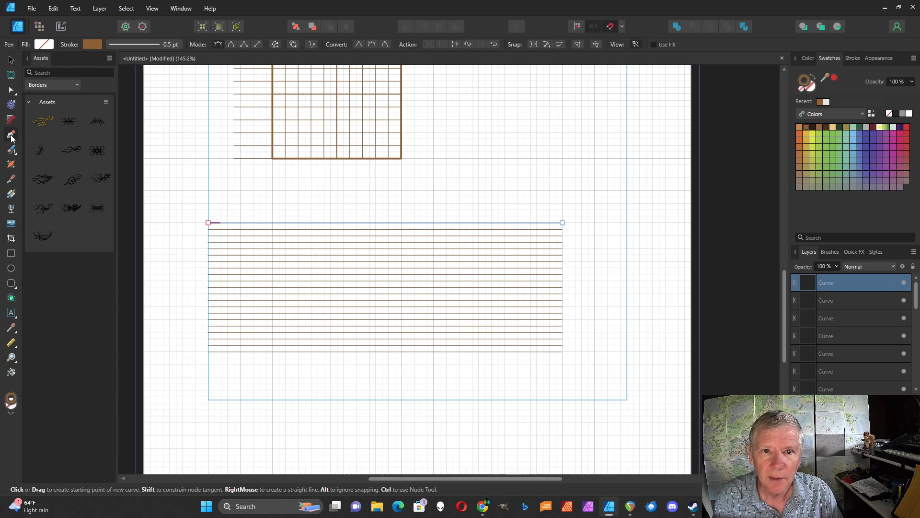
pyautogui.click(562, 351)
pyautogui.click(562, 190)
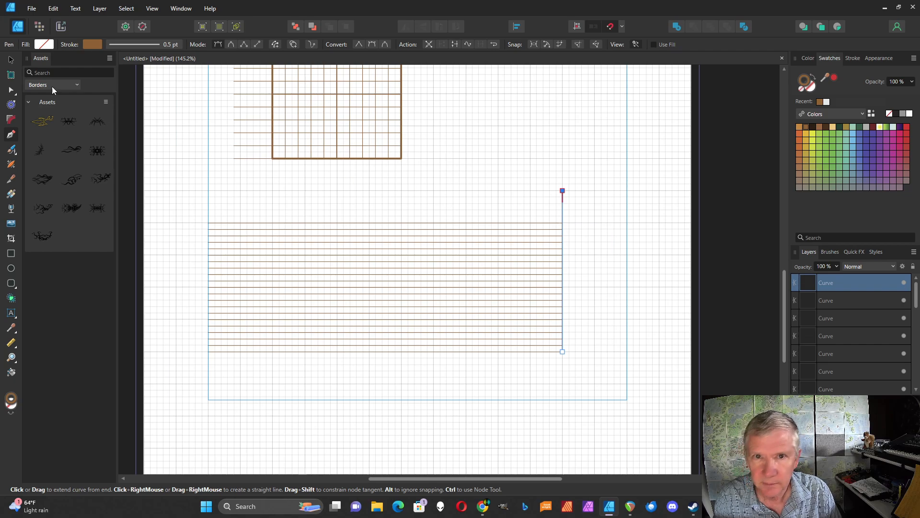
pyautogui.click(12, 61)
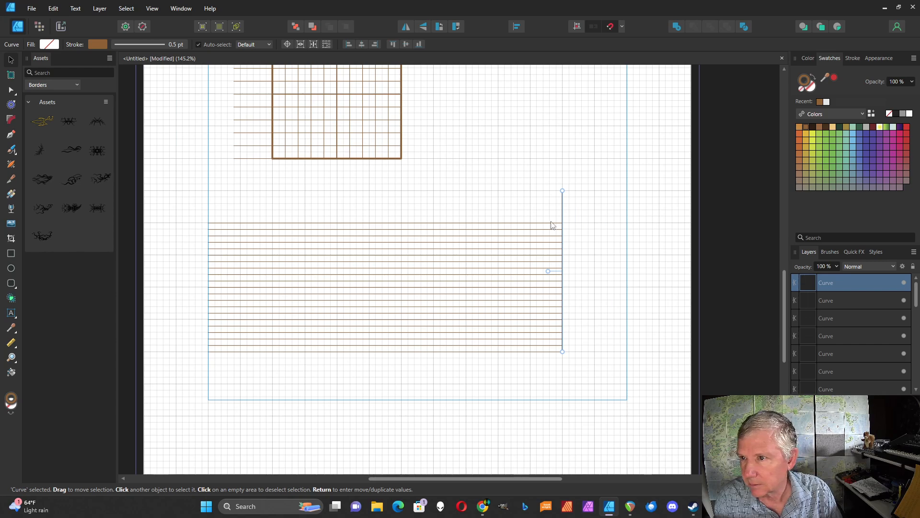
# - Duplicate the vertical line one small grid square to the left repeatedly until there are 51 vertical lines, undoing any extra copy
pyautogui.moveTo(563, 218); pyautogui.dragTo(558, 218)
pyautogui.hotkey('ctrl', 'j')
pyautogui.hotkey('ctrl', 'j')
pyautogui.hotkey('ctrl', 'j')
pyautogui.hotkey('ctrl', 'j')
pyautogui.hotkey('ctrl', 'j')
pyautogui.hotkey('ctrl', 'j')
pyautogui.hotkey('ctrl', 'j')
pyautogui.hotkey('ctrl', 'j')
pyautogui.hotkey('ctrl', 'j')
pyautogui.hotkey('ctrl', 'j')
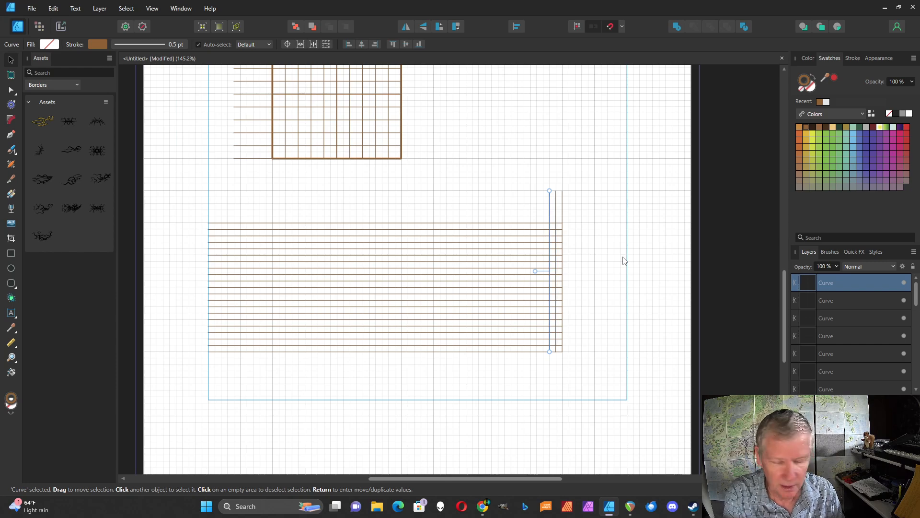
pyautogui.hotkey('ctrl', 'j')
pyautogui.hotkey('ctrl', 'j')
pyautogui.hotkey('ctrl', 'j')
pyautogui.hotkey('ctrl', 'j')
pyautogui.hotkey('ctrl', 'j')
pyautogui.hotkey('ctrl', 'j')
pyautogui.hotkey('ctrl', 'j')
pyautogui.hotkey('ctrl', 'j')
pyautogui.hotkey('ctrl', 'j')
pyautogui.hotkey('ctrl', 'j')
pyautogui.hotkey('ctrl', 'j')
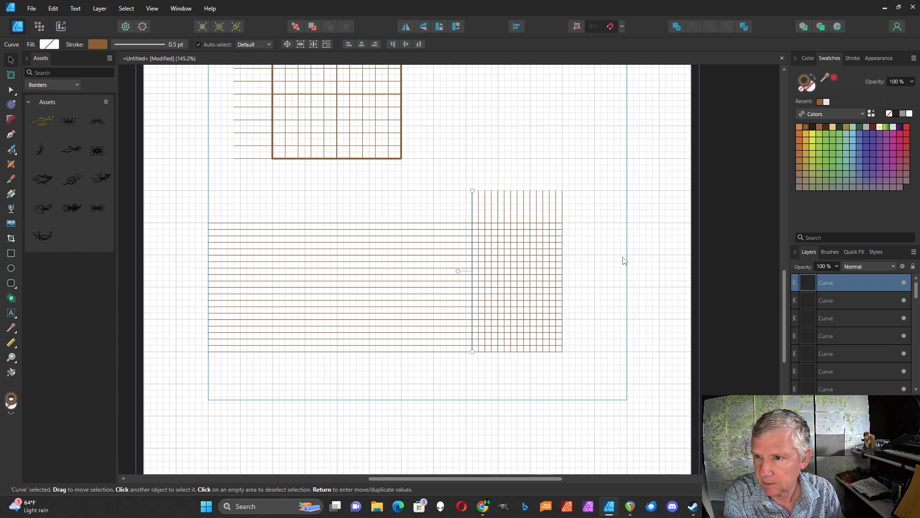
pyautogui.hotkey('ctrl', 'j')
pyautogui.hotkey('ctrl', 'j')
pyautogui.hotkey('ctrl', 'j')
pyautogui.hotkey('ctrl', 'j')
pyautogui.hotkey('ctrl', 'j')
pyautogui.hotkey('ctrl', 'j')
pyautogui.hotkey('ctrl', 'j')
pyautogui.hotkey('ctrl', 'j')
pyautogui.hotkey('ctrl', 'j')
pyautogui.hotkey('ctrl', 'j')
pyautogui.hotkey('ctrl', 'j')
pyautogui.hotkey('ctrl', 'j')
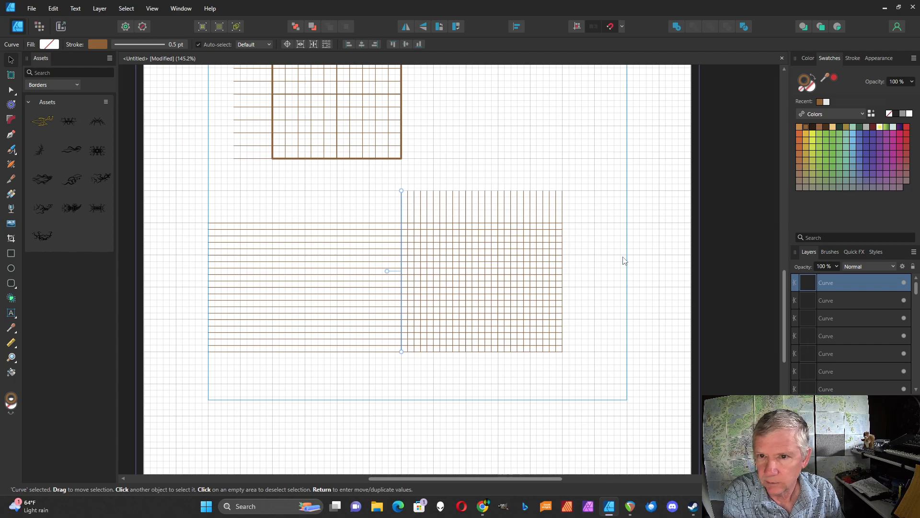
pyautogui.hotkey('ctrl', 'j')
pyautogui.hotkey('ctrl', 'j')
pyautogui.hotkey('ctrl', 'j')
pyautogui.hotkey('ctrl', 'j')
pyautogui.hotkey('ctrl', 'j')
pyautogui.hotkey('ctrl', 'j')
pyautogui.hotkey('ctrl', 'j')
pyautogui.hotkey('ctrl', 'j')
pyautogui.hotkey('ctrl', 'j')
pyautogui.hotkey('ctrl', 'j')
pyautogui.hotkey('ctrl', 'j')
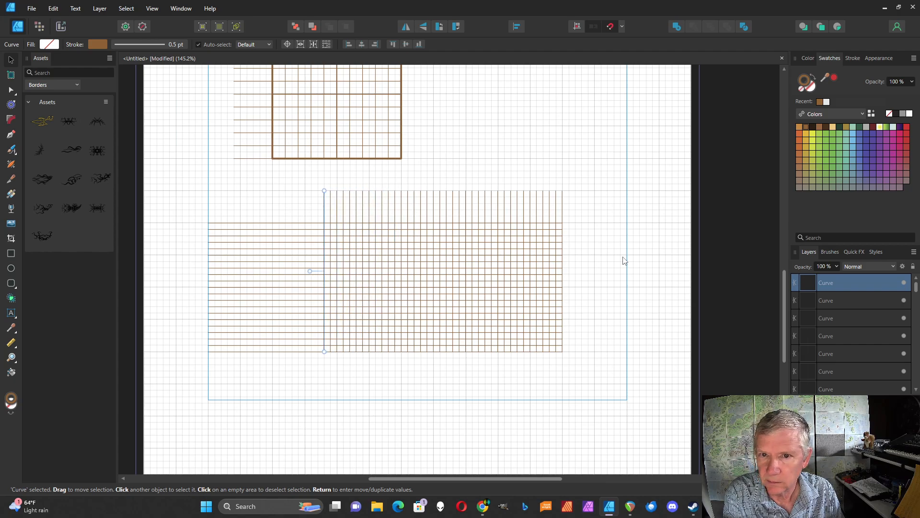
pyautogui.hotkey('ctrl', 'j')
pyautogui.hotkey('ctrl', 'j')
pyautogui.hotkey('ctrl', 'j')
pyautogui.hotkey('ctrl', 'j')
pyautogui.hotkey('ctrl', 'j')
pyautogui.hotkey('ctrl', 'j')
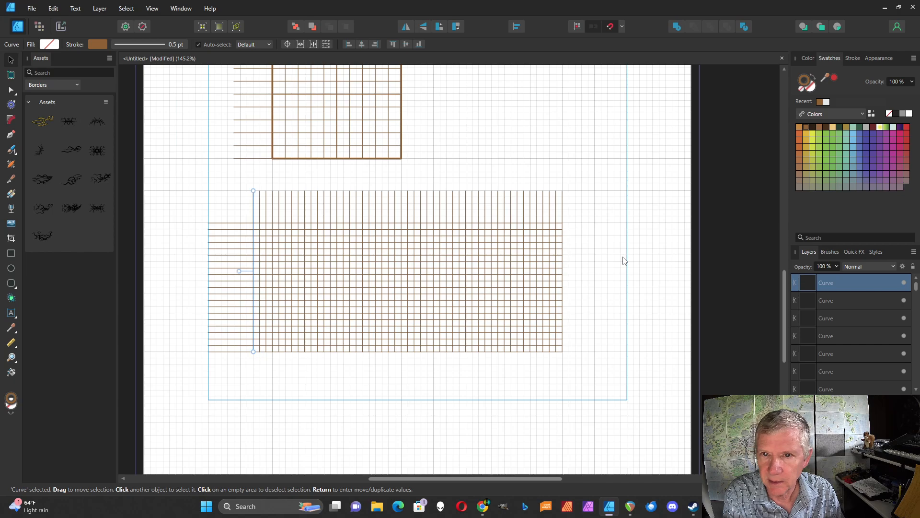
pyautogui.hotkey('ctrl', 'z')
pyautogui.click(580, 314)
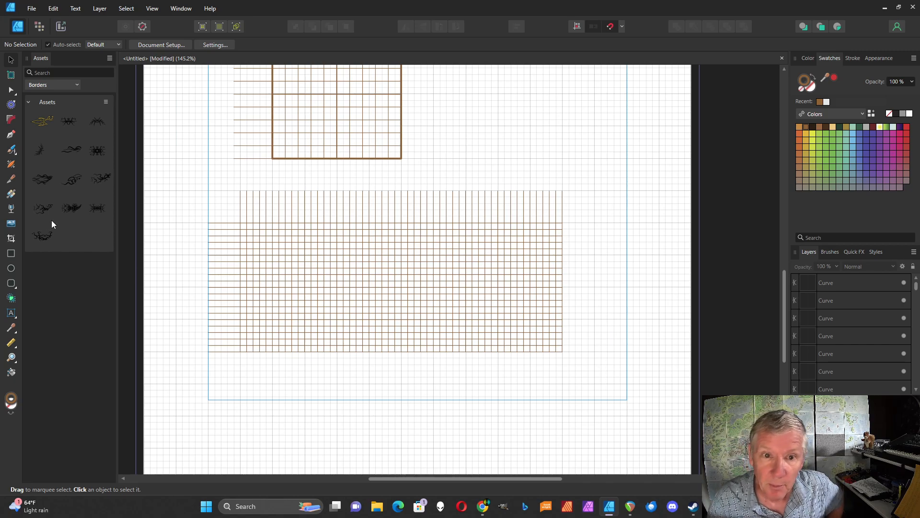
# - Draw an unfilled rectangle around the 50 × 20 block of cells and set its stroke width to 2 pt
pyautogui.click(11, 253)
pyautogui.moveTo(562, 353); pyautogui.dragTo(240, 223)
pyautogui.click(158, 46)
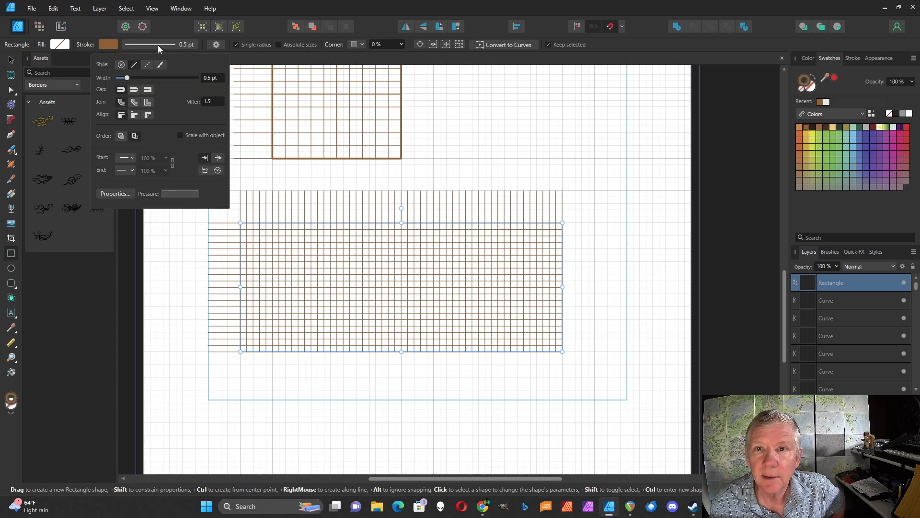
pyautogui.write('2')
pyautogui.press('Return')
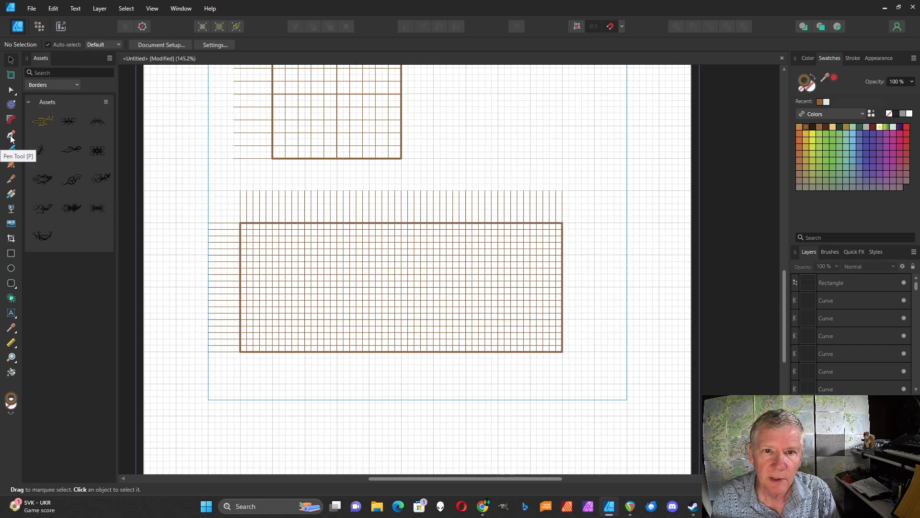
# - Draw a 1 pt vertical line five columns in from the block's left edge, from its bottom border to its top border
pyautogui.click(10, 136)
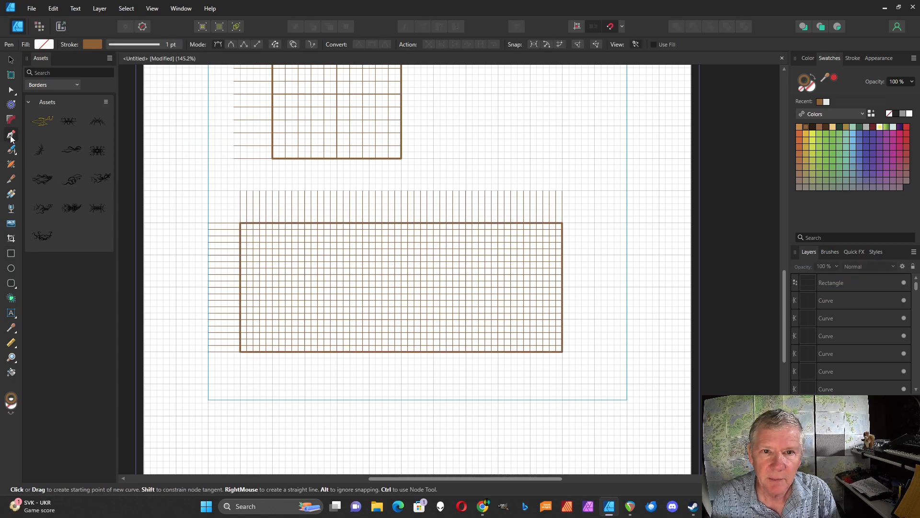
pyautogui.click(168, 45)
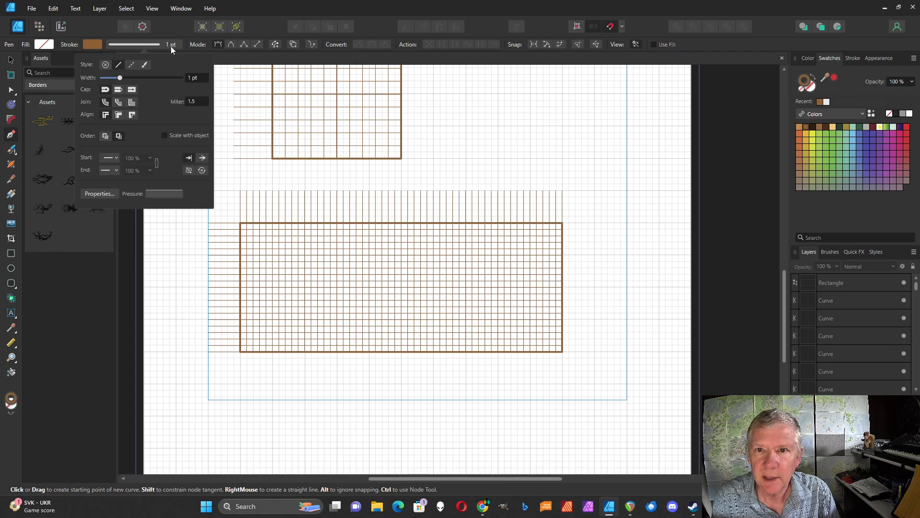
pyautogui.click(194, 78)
pyautogui.write('1')
pyautogui.press('Return')
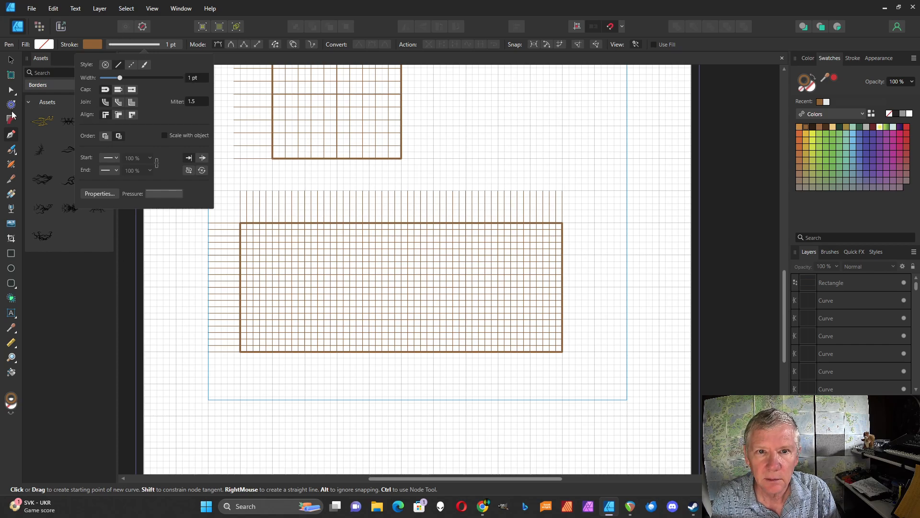
pyautogui.click(11, 134)
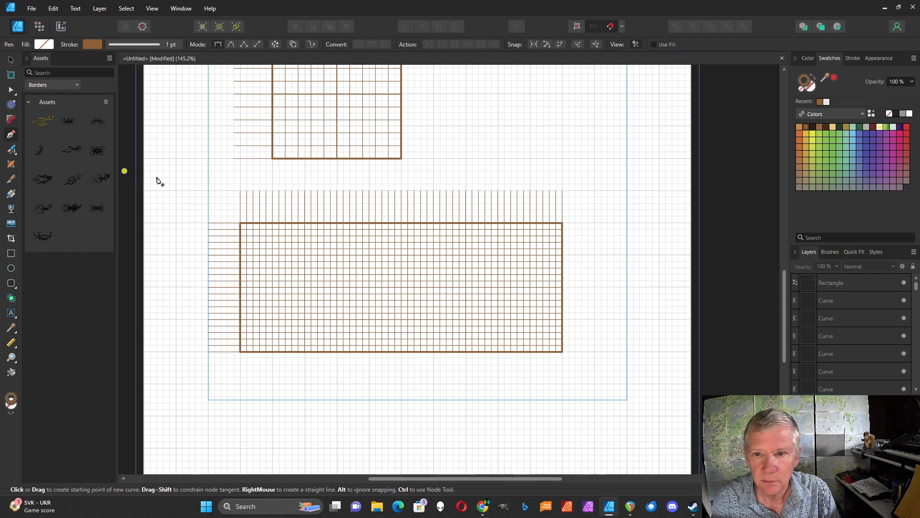
pyautogui.click(273, 352)
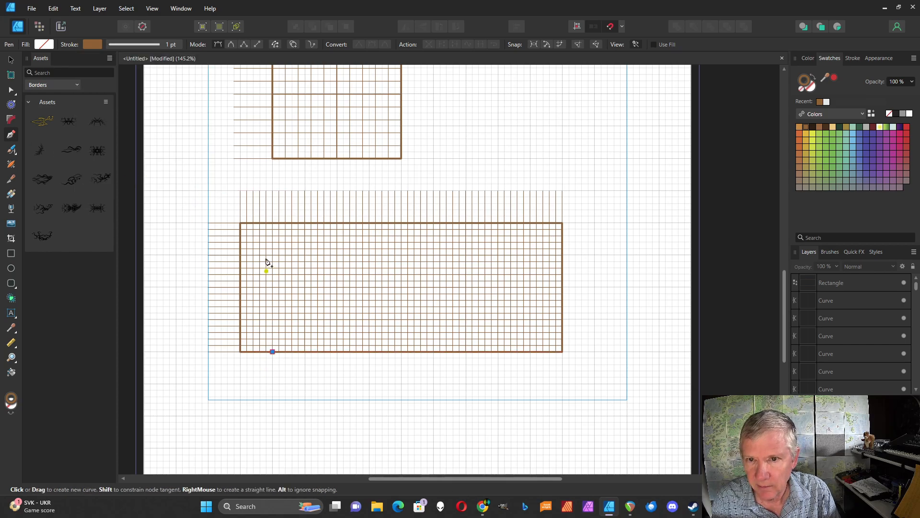
pyautogui.click(273, 223)
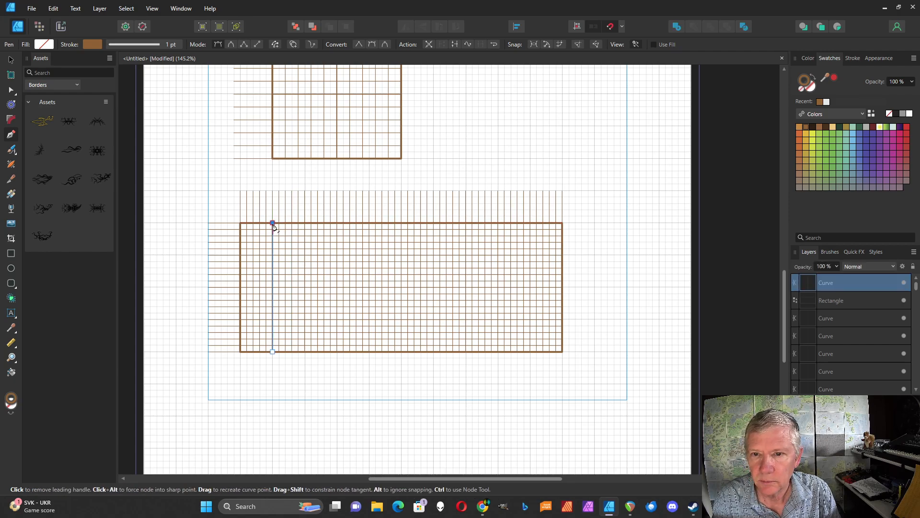
pyautogui.click(11, 61)
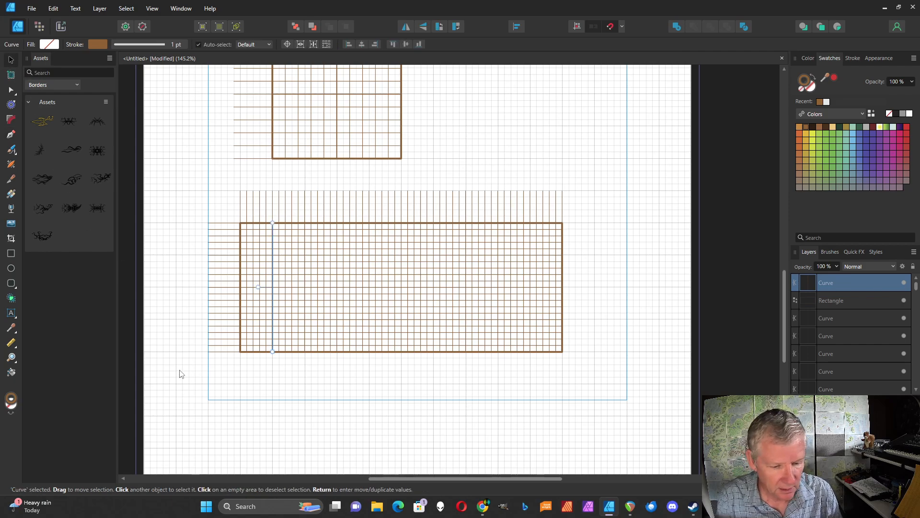
# - Duplicate the 1 pt vertical dividing line at five-column intervals across the 50 × 20 block, up to five columns before its right border
pyautogui.hotkey('ctrl', 'j')
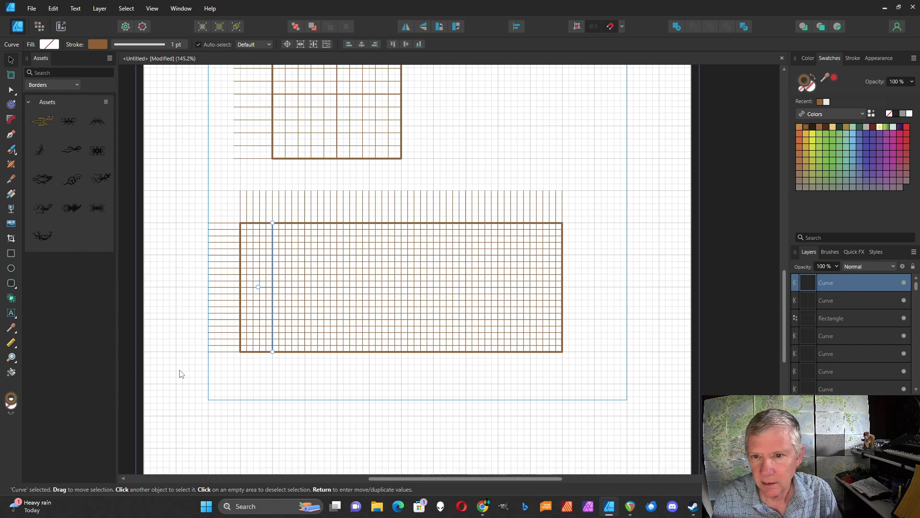
pyautogui.moveTo(273, 259); pyautogui.dragTo(306, 258)
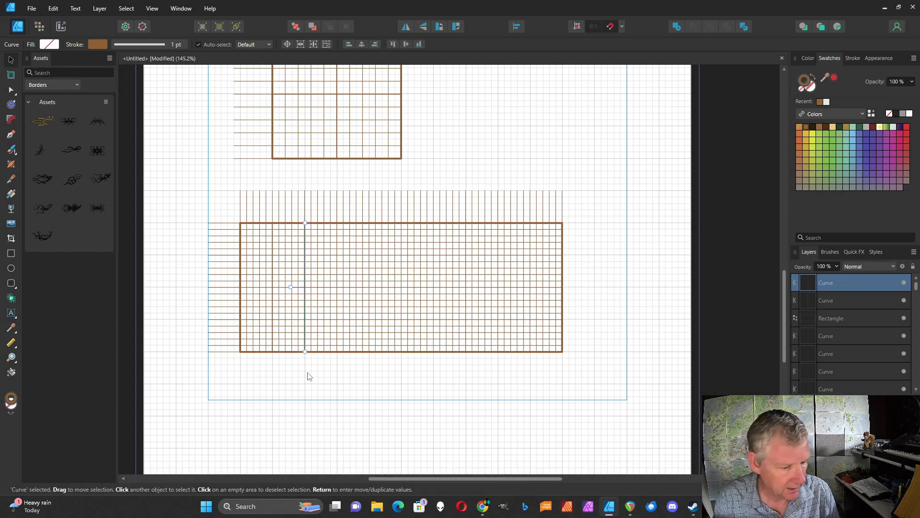
pyautogui.hotkey('ctrl', 'j')
pyautogui.hotkey('ctrl', 'j')
pyautogui.hotkey('ctrl', 'j')
pyautogui.hotkey('ctrl', 'j')
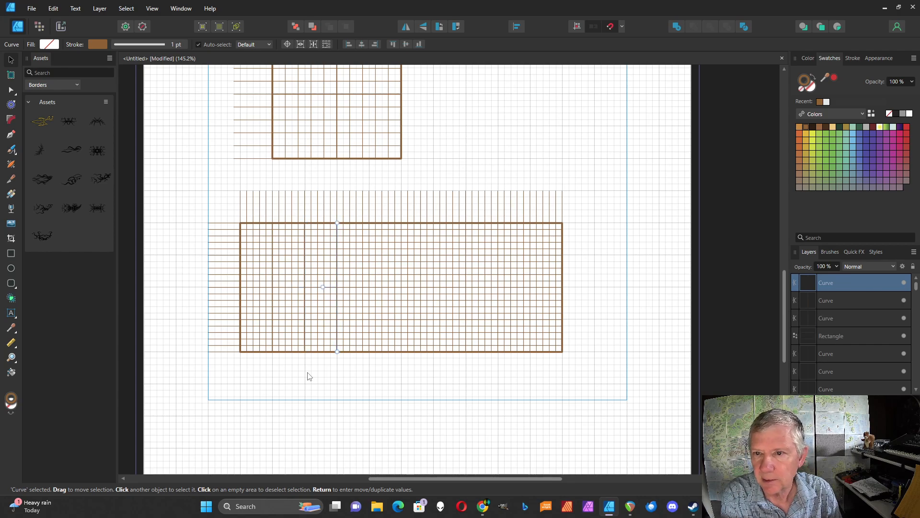
pyautogui.hotkey('ctrl', 'j')
pyautogui.hotkey('ctrl', 'j')
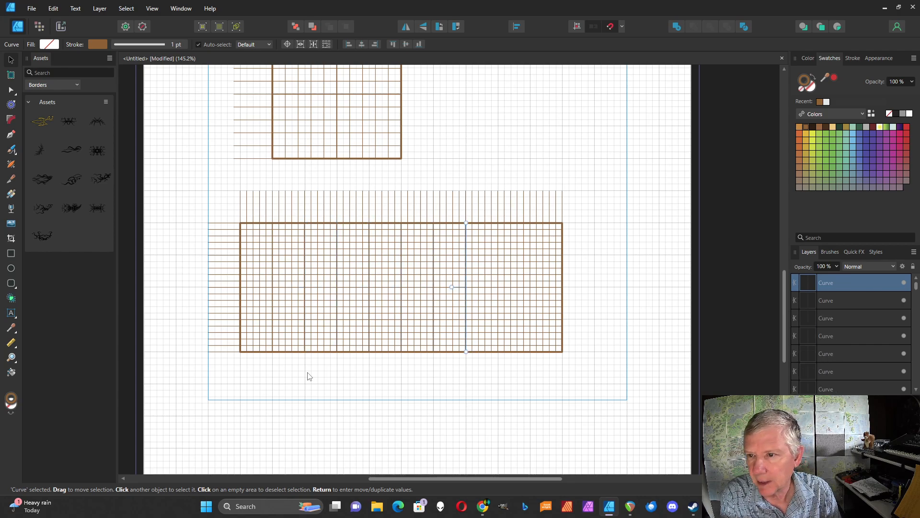
pyautogui.hotkey('ctrl', 'j')
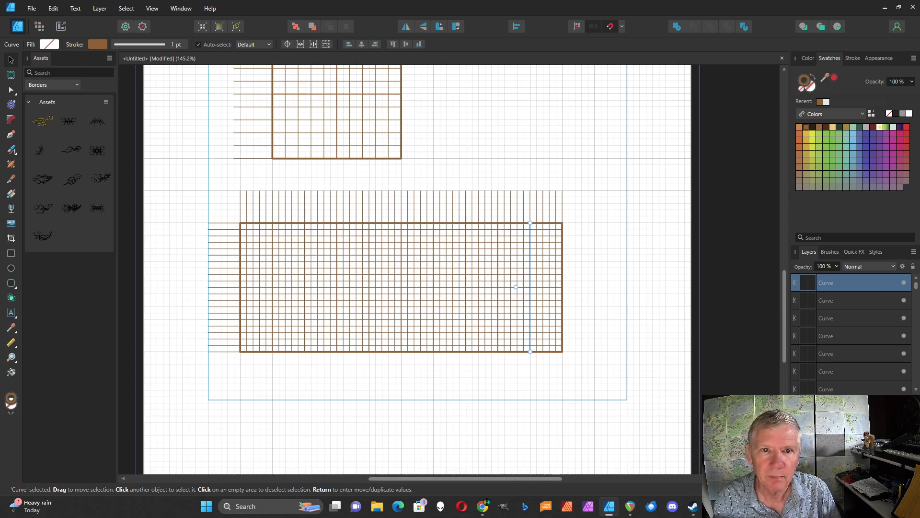
# - Draw a 1 pt horizontal line five rows above the 50 × 20 block's bottom border, spanning from its right border to its left
pyautogui.click(11, 135)
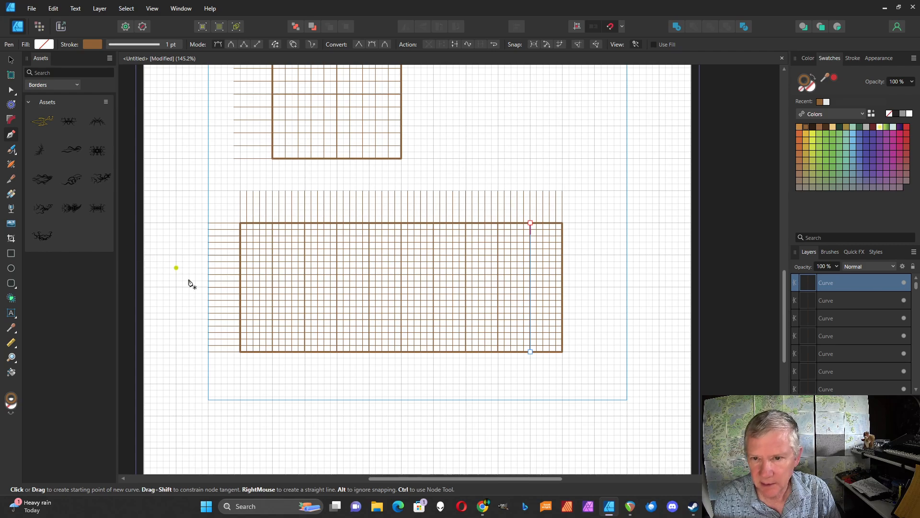
pyautogui.click(562, 319)
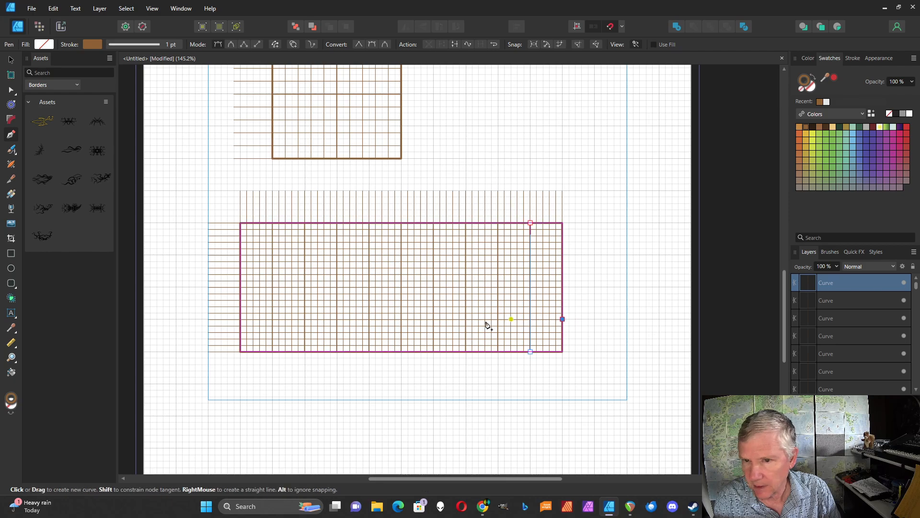
pyautogui.click(241, 320)
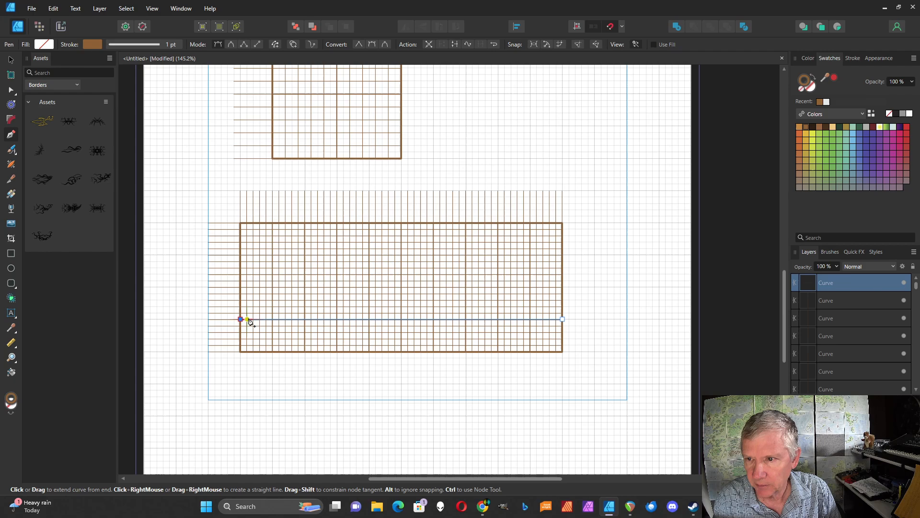
pyautogui.click(9, 61)
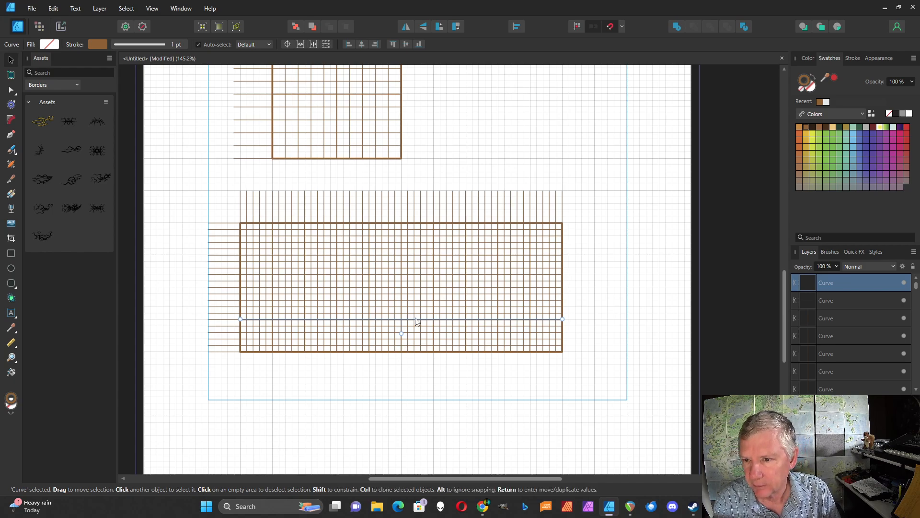
# - Duplicate the horizontal dividing line upward at five-row intervals to divide the 50 × 20 block into four bands
pyautogui.moveTo(416, 323); pyautogui.dragTo(417, 291)
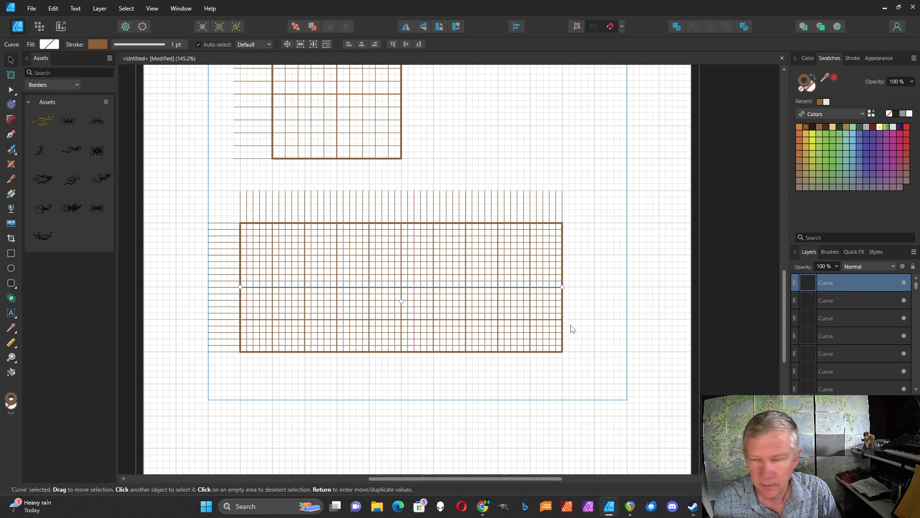
pyautogui.hotkey('ctrl', 'j')
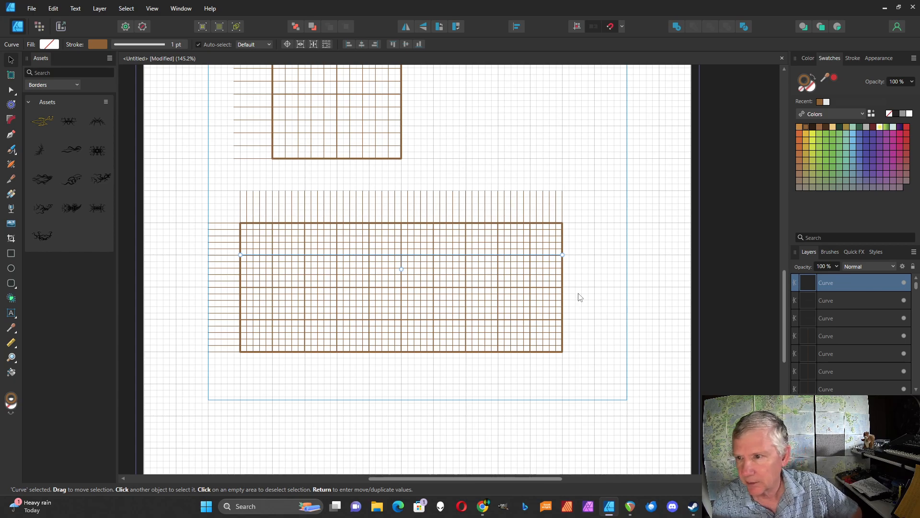
pyautogui.click(587, 274)
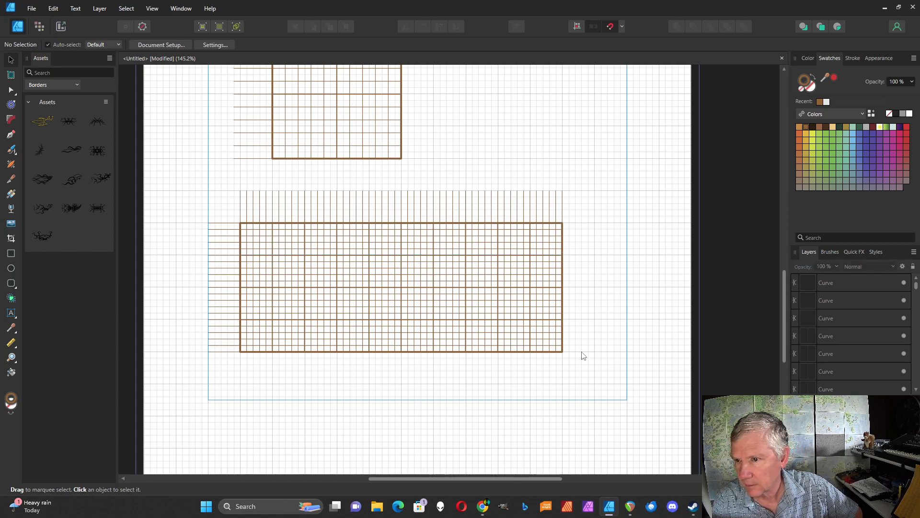
# - Select the entire 50 × 20 grid with its header lines and border, and group it
pyautogui.moveTo(589, 371); pyautogui.dragTo(174, 175)
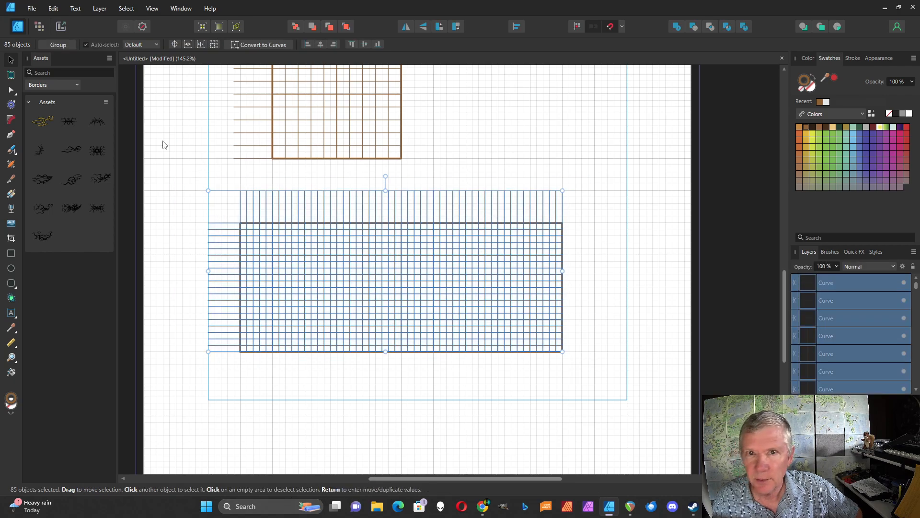
pyautogui.click(58, 46)
pyautogui.click(192, 380)
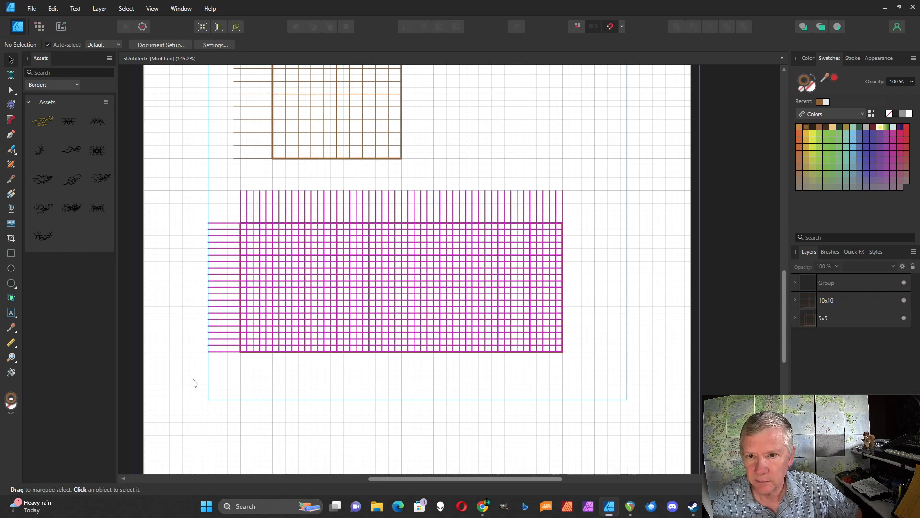
# - Examine the whole document's export preview in JPEG format, and leave the export settings without exporting
pyautogui.click(31, 10)
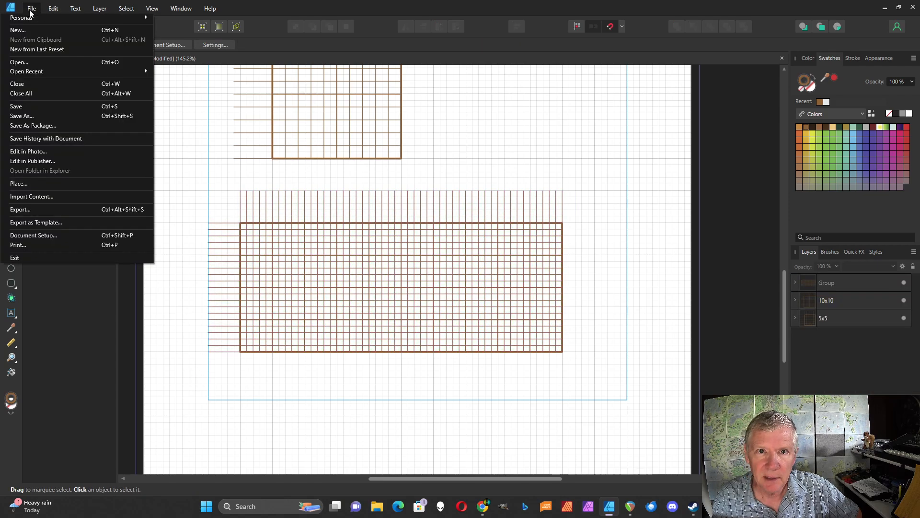
pyautogui.click(21, 209)
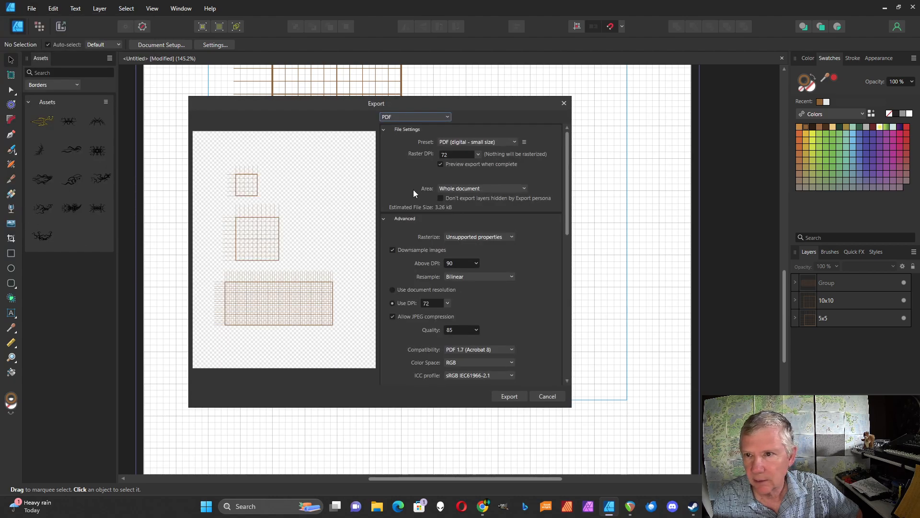
pyautogui.click(445, 117)
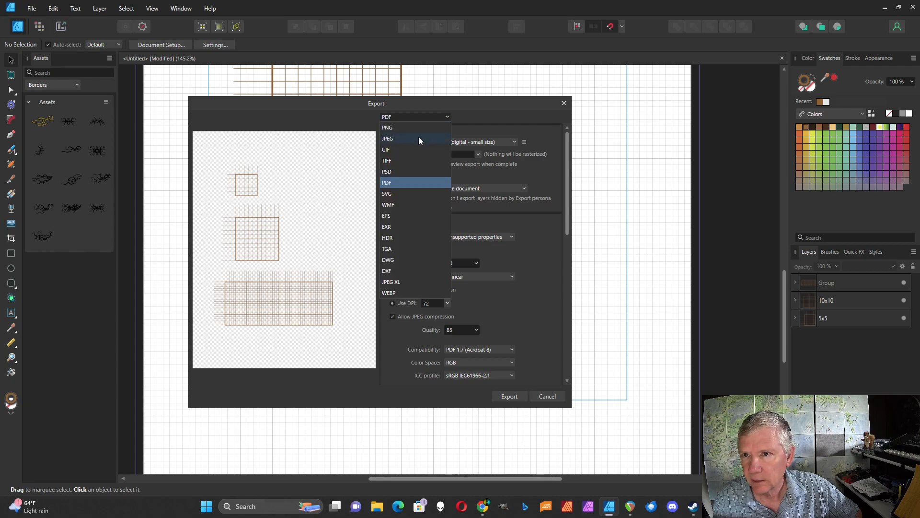
pyautogui.click(418, 138)
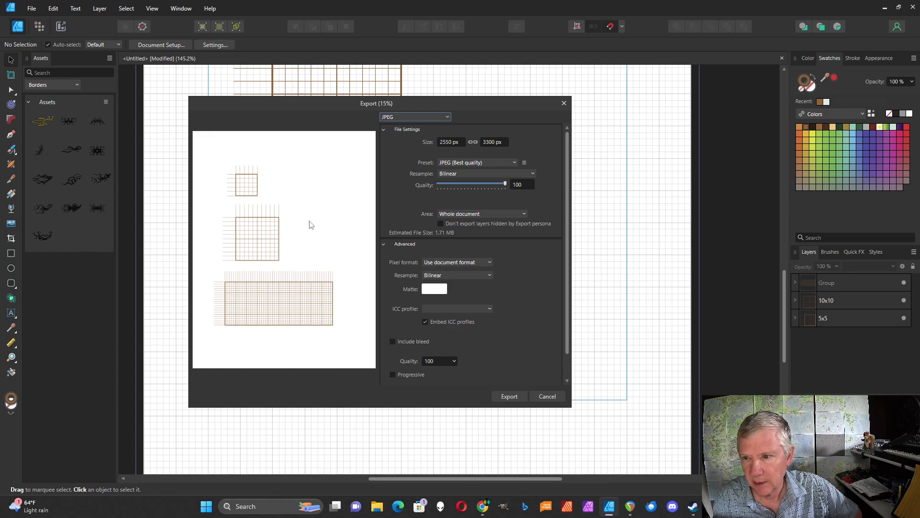
pyautogui.click(547, 397)
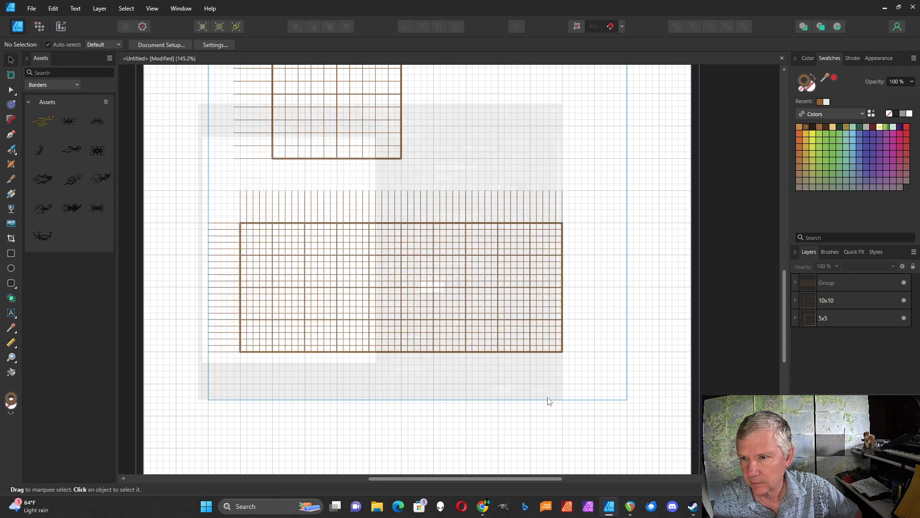